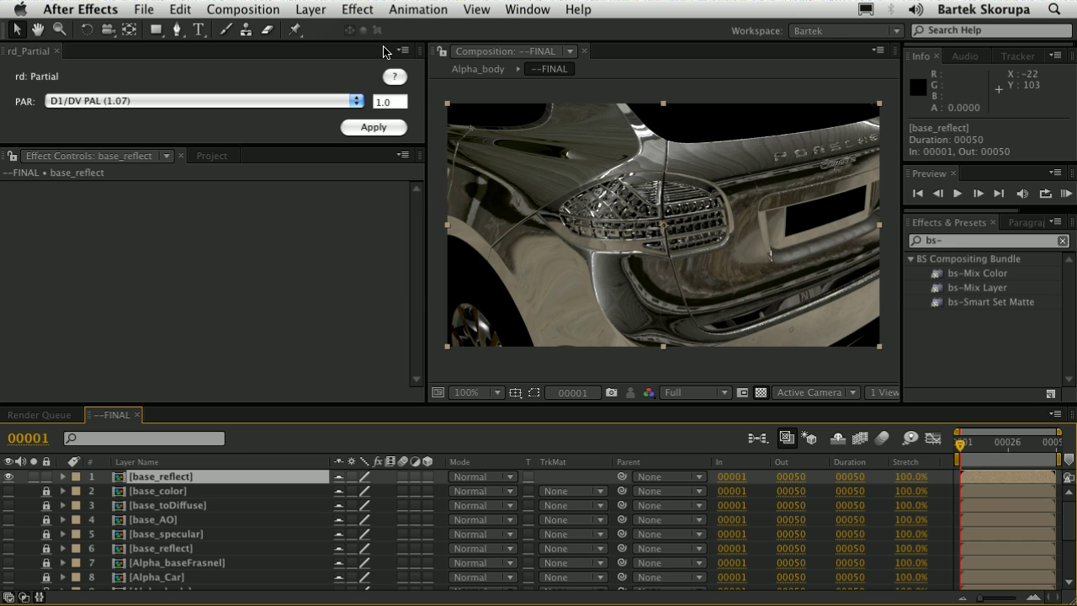
Show the Effect menu's BS Compositing Bundle submenu with its three effects, including bs-Smart Set Matte.
left_click(354, 10)
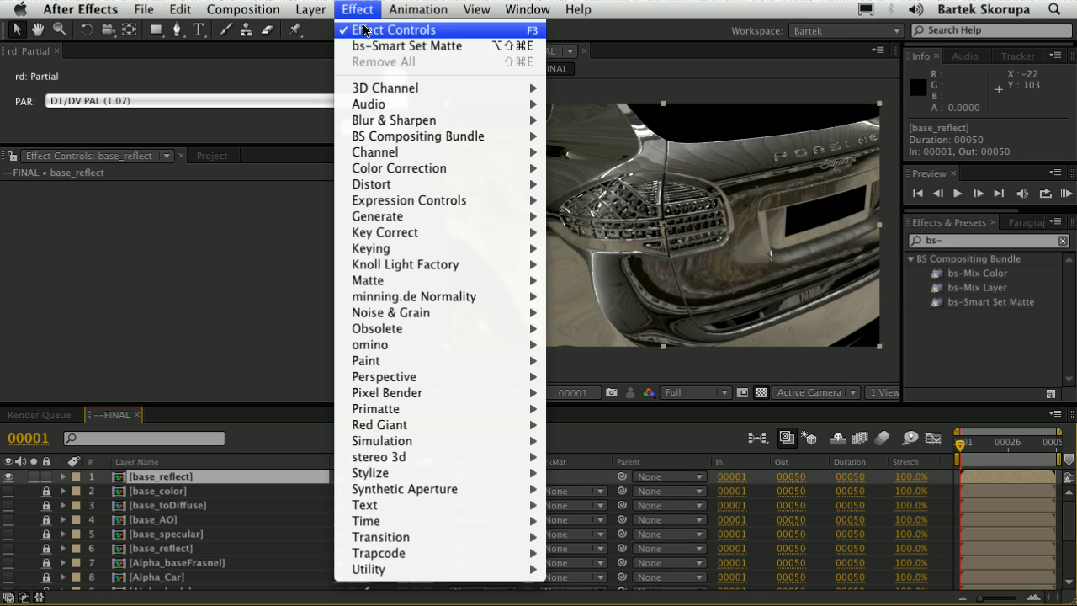
mouse_move(437, 134)
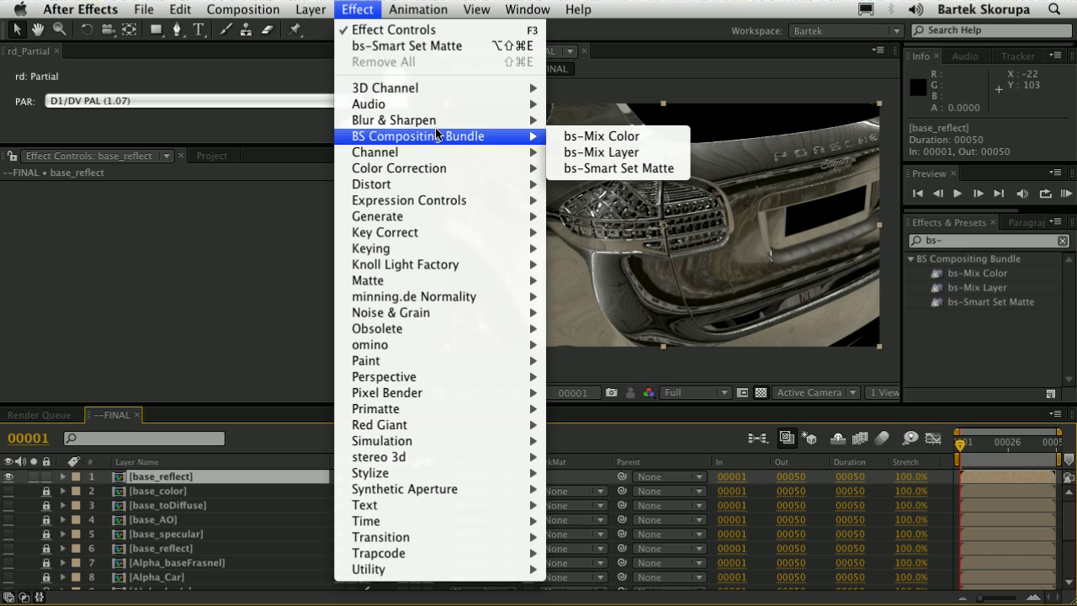
Apply bs-Smart Set Matte to base_reflect with Input 2 Alpha_body, displaying Input Image.
left_click(630, 169)
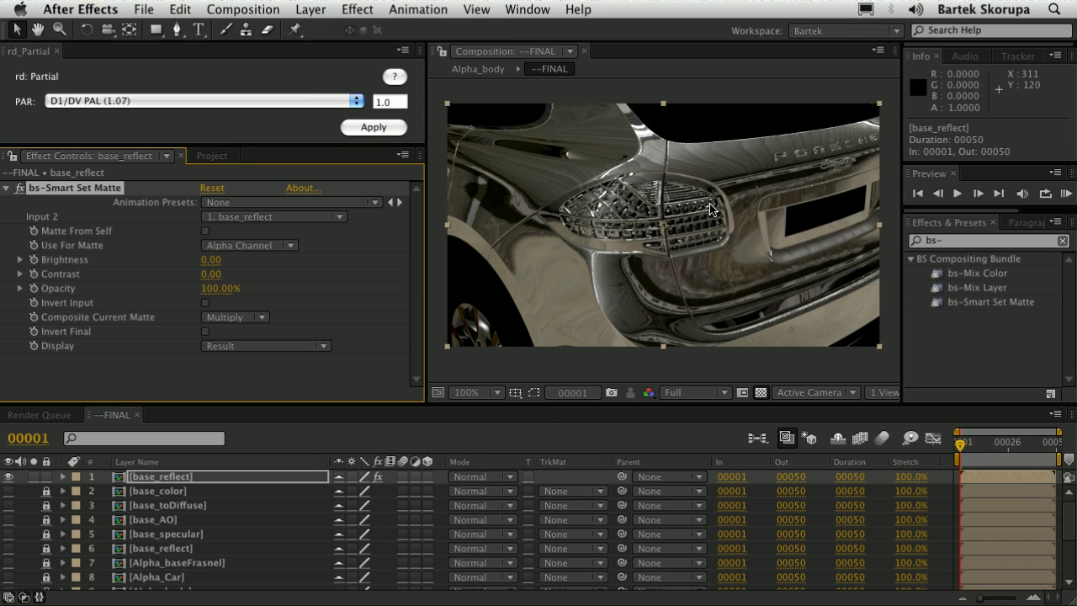
left_click(272, 218)
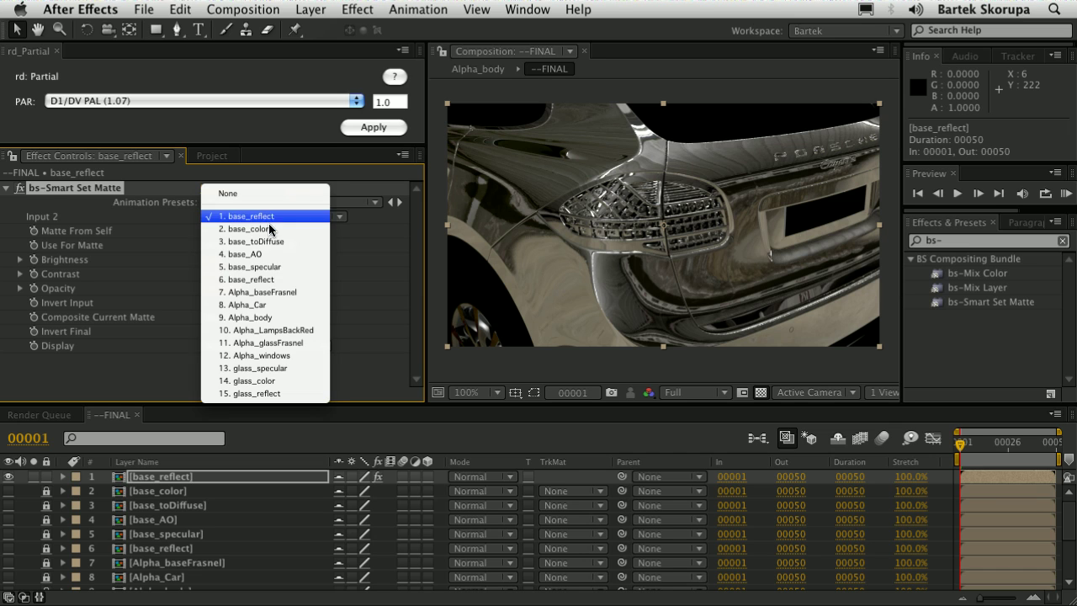
left_click(272, 318)
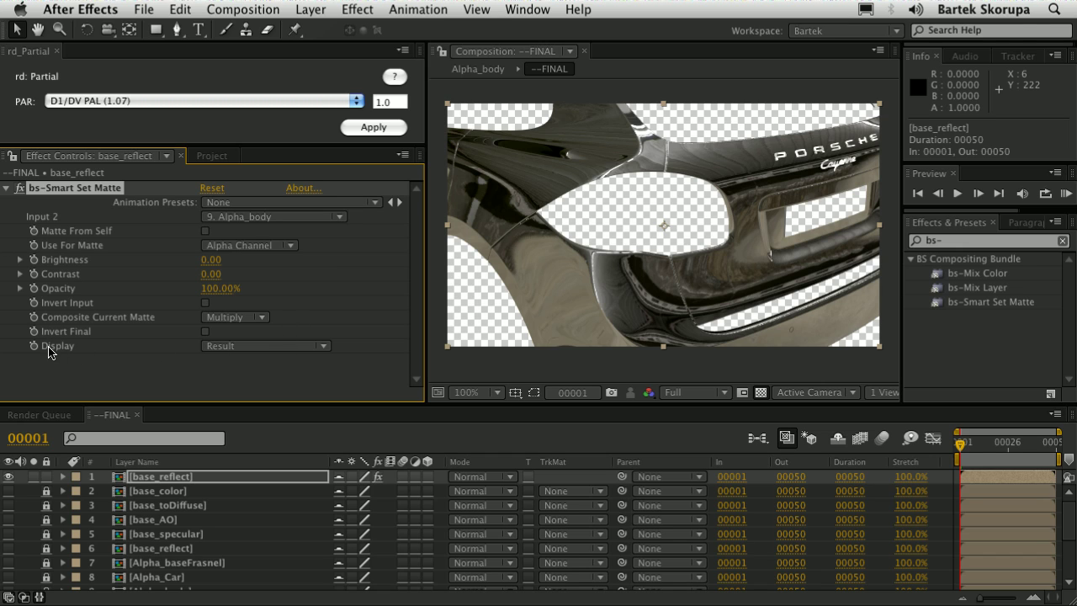
left_click(280, 353)
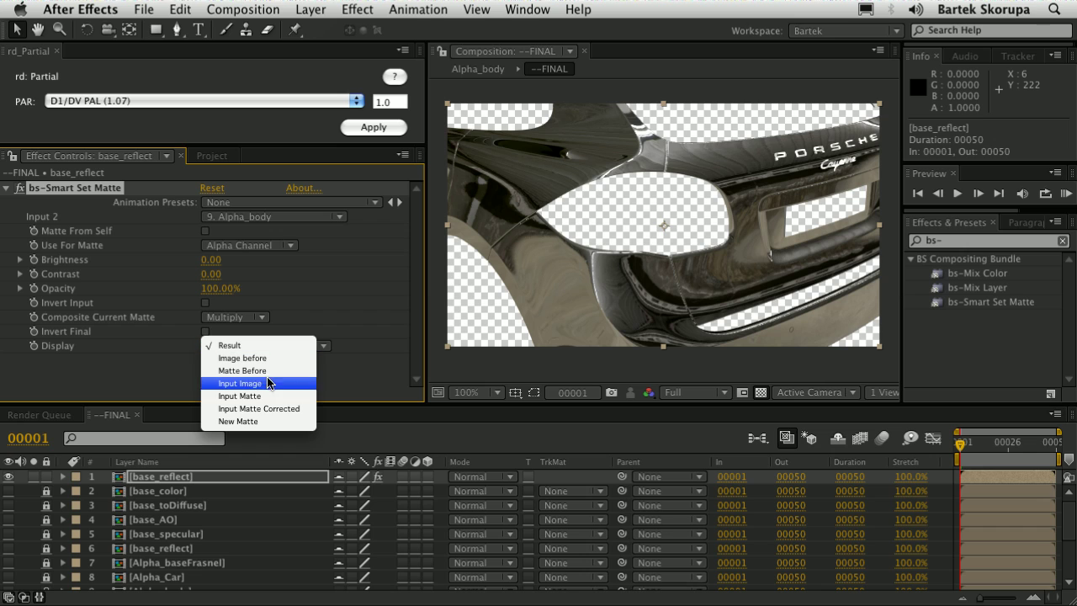
left_click(257, 383)
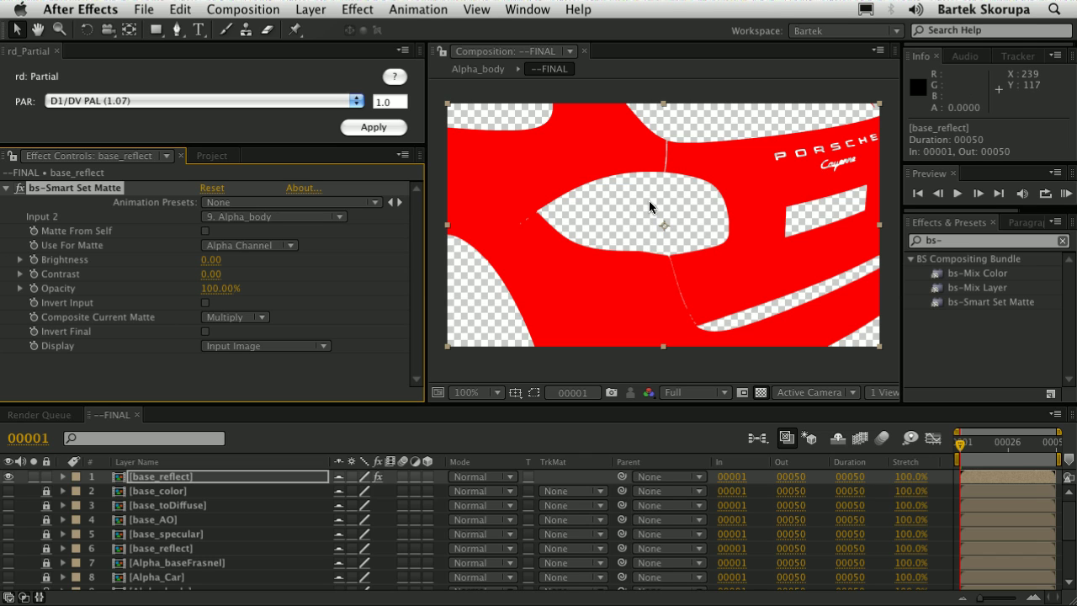
Switch the matte's Display back to Result, glancing at the Project panel before returning to Effect Controls.
left_click(254, 346)
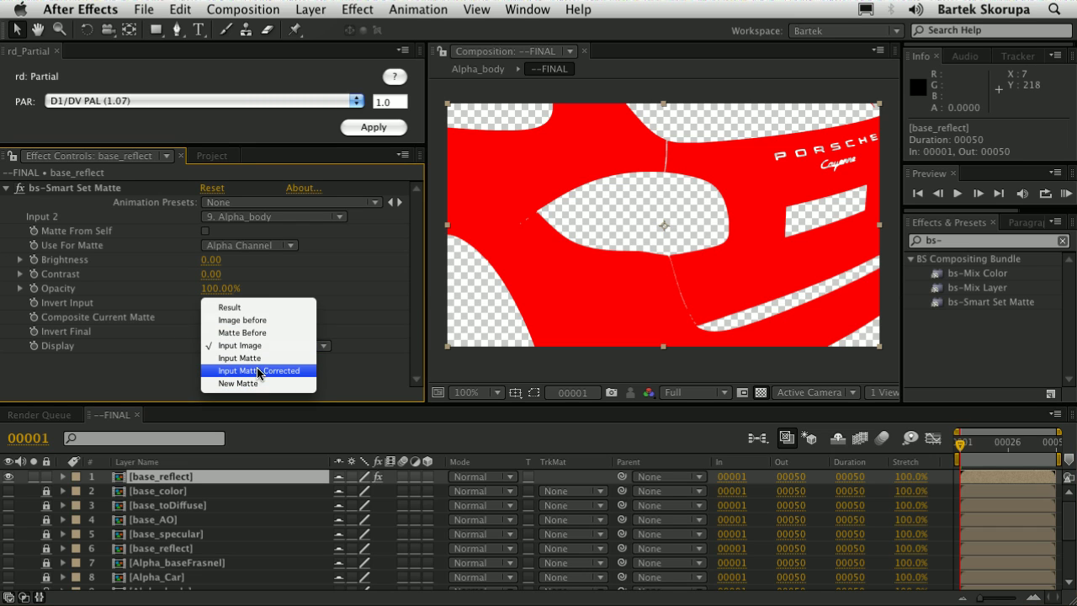
left_click(238, 308)
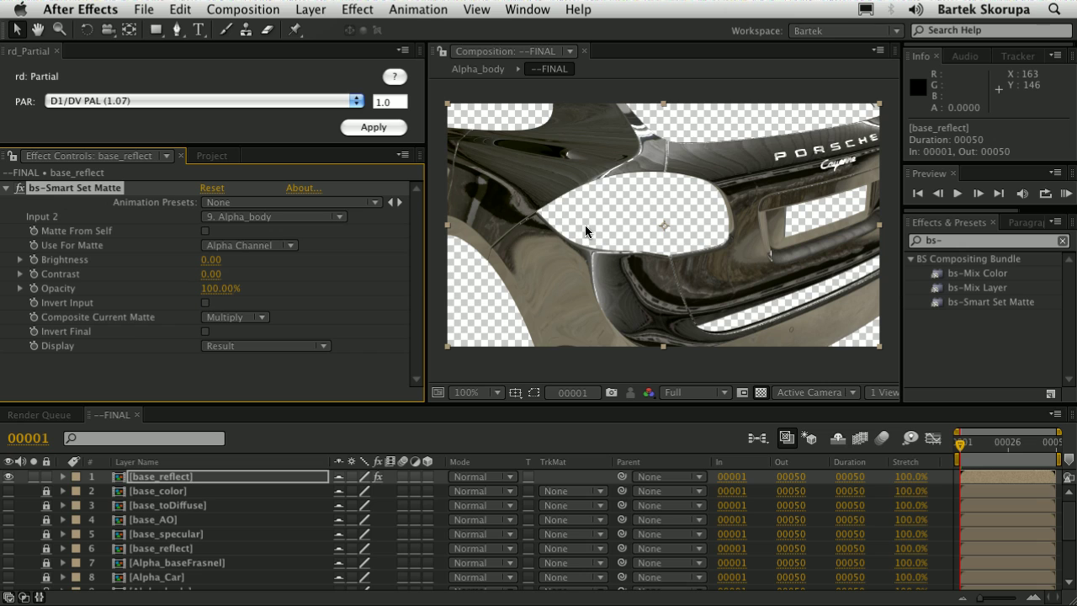
left_click(206, 156)
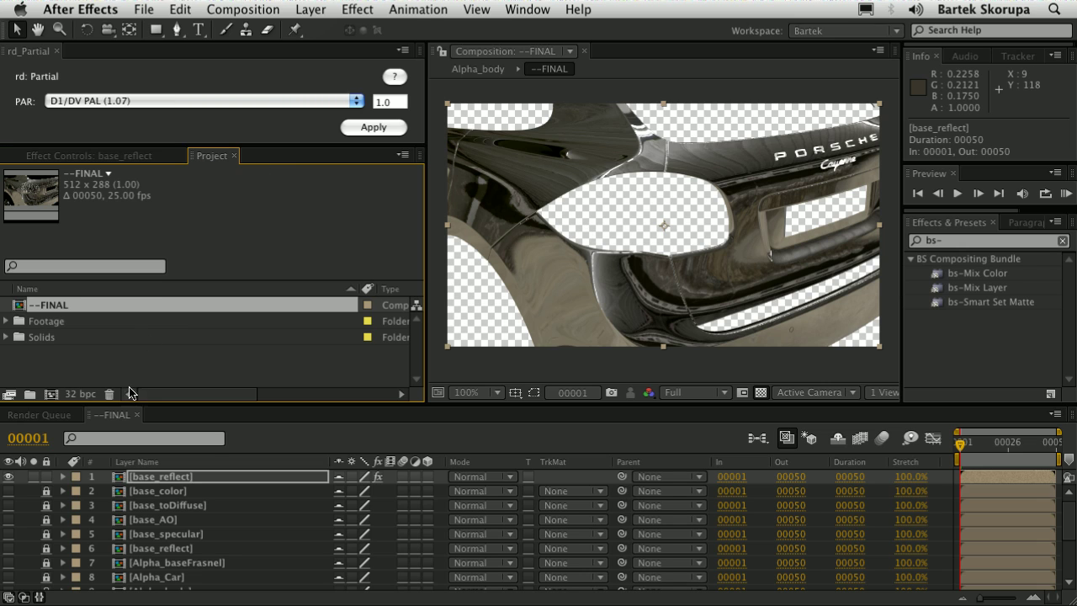
left_click(128, 156)
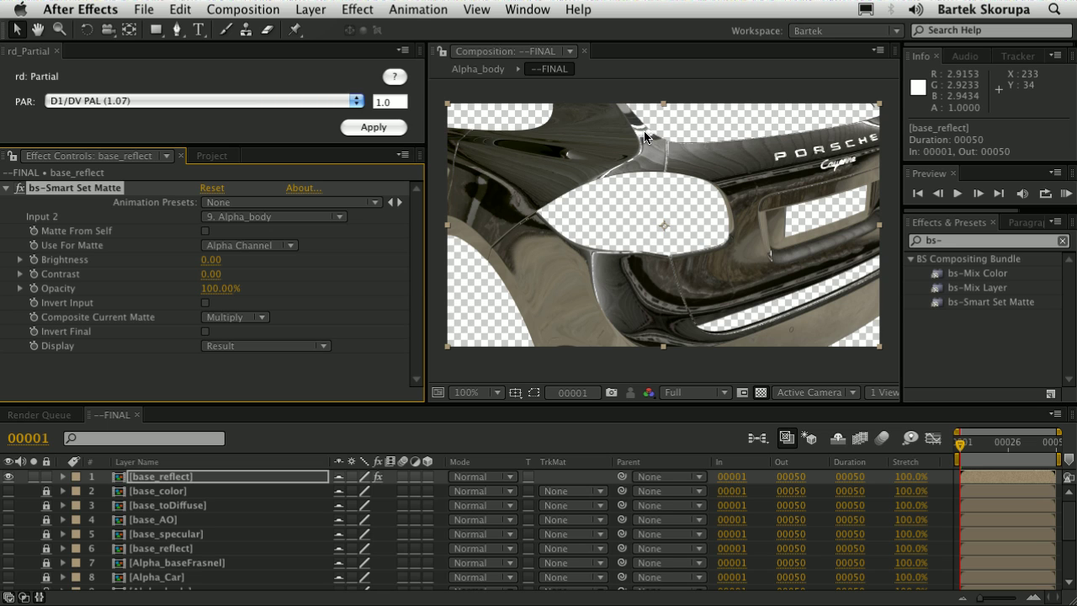
key("super+grave")
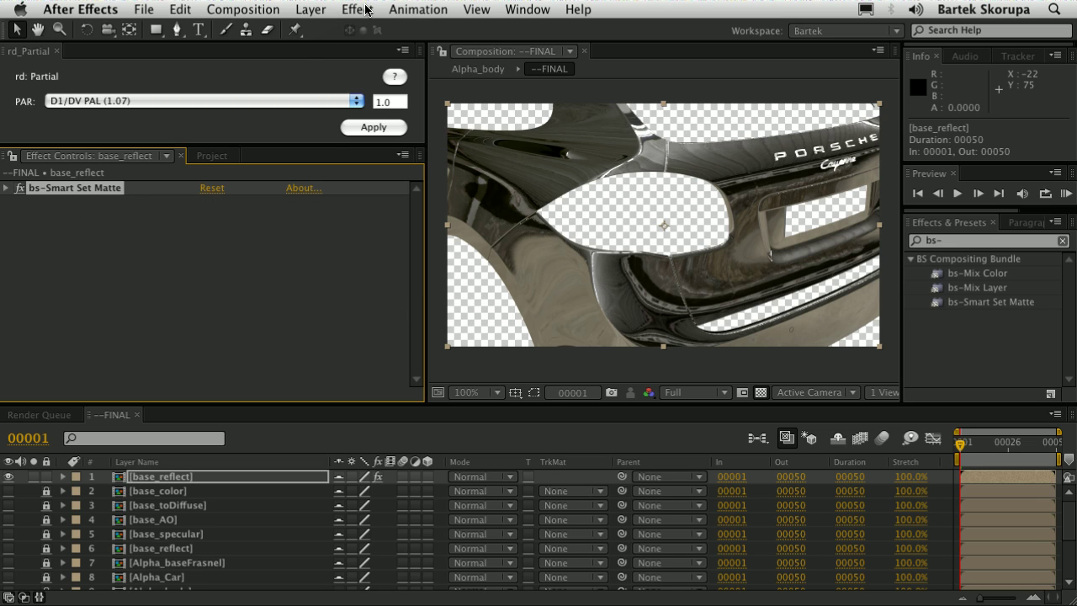
left_click(367, 10)
mouse_move(454, 152)
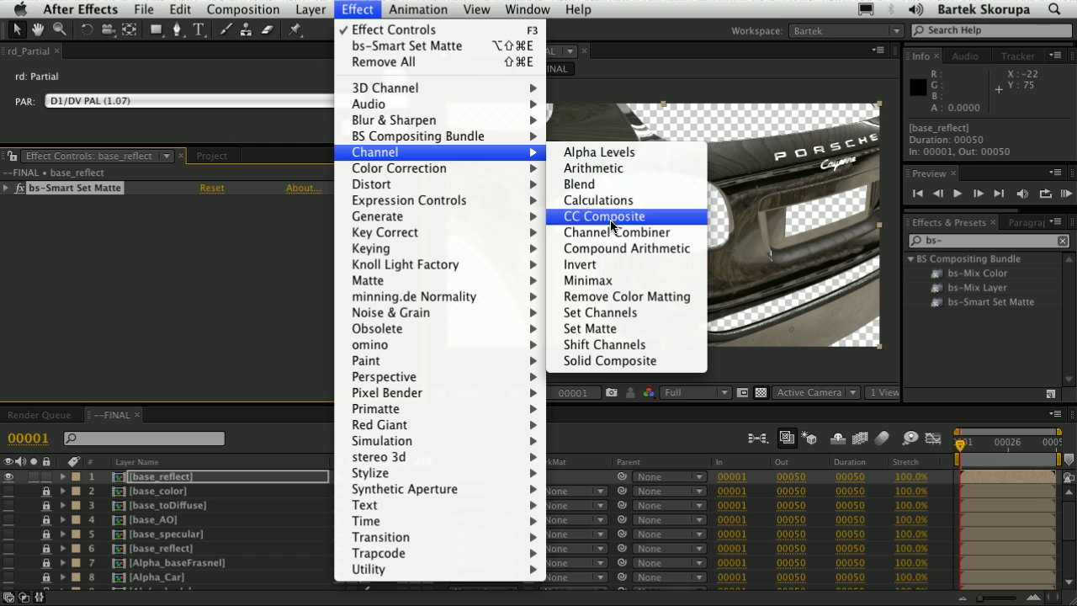
left_click(618, 328)
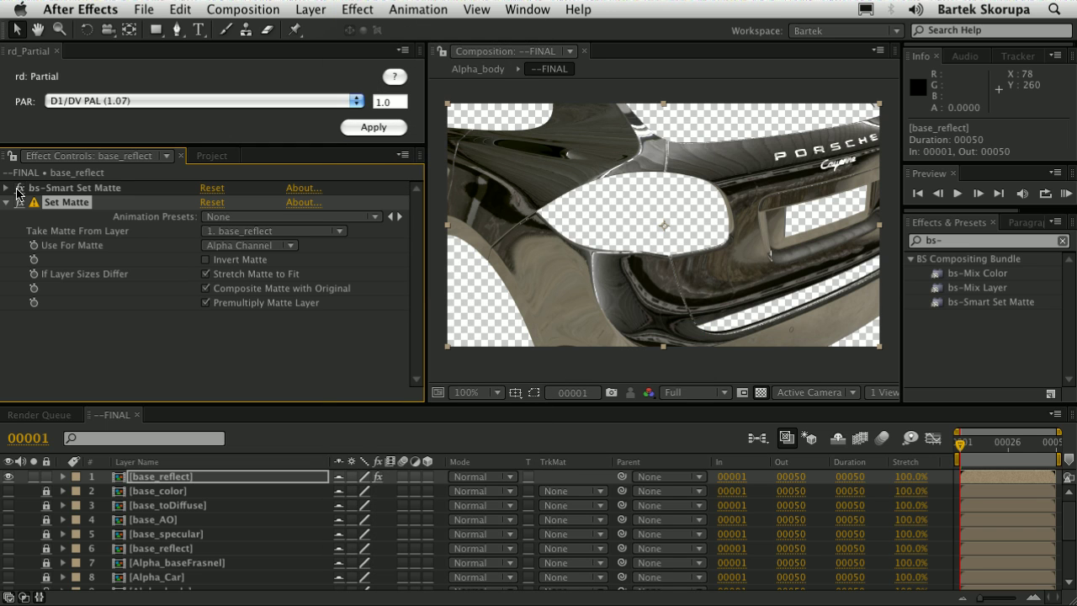
left_click(18, 188)
left_click(259, 238)
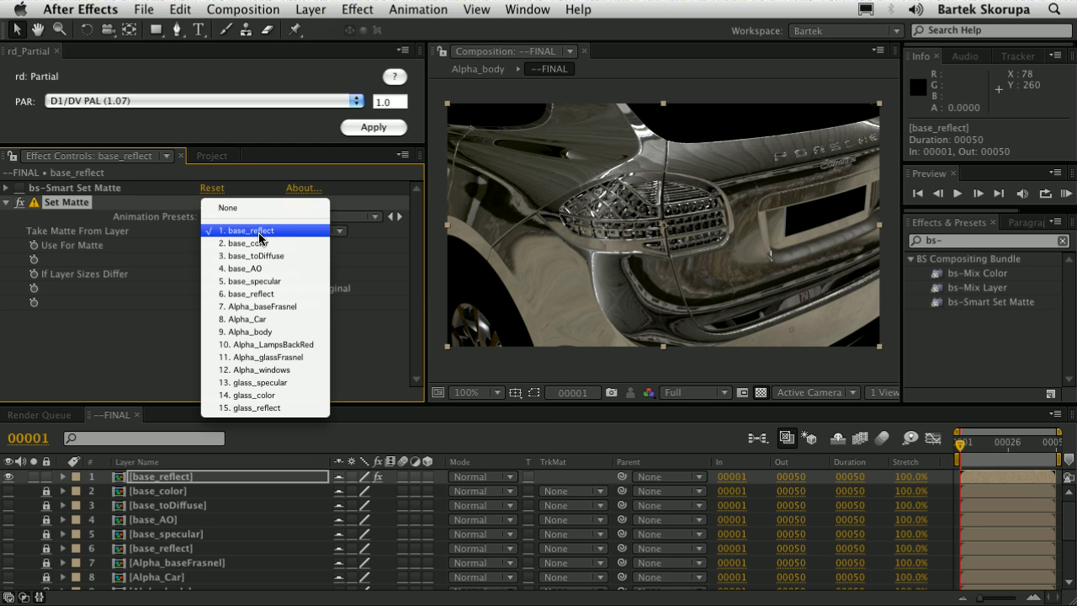
left_click(260, 240)
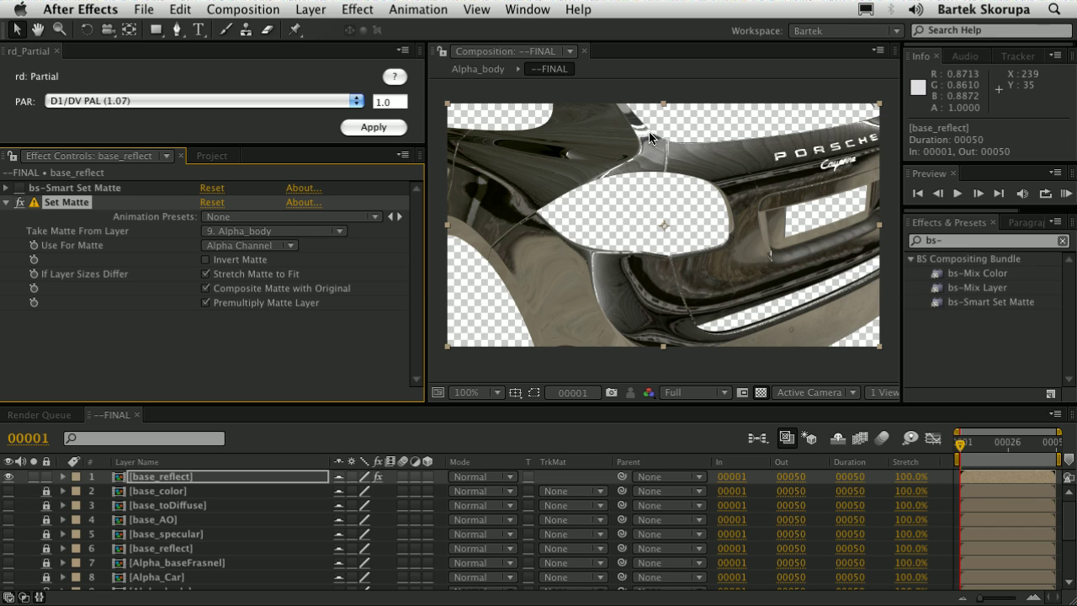
key("Delete")
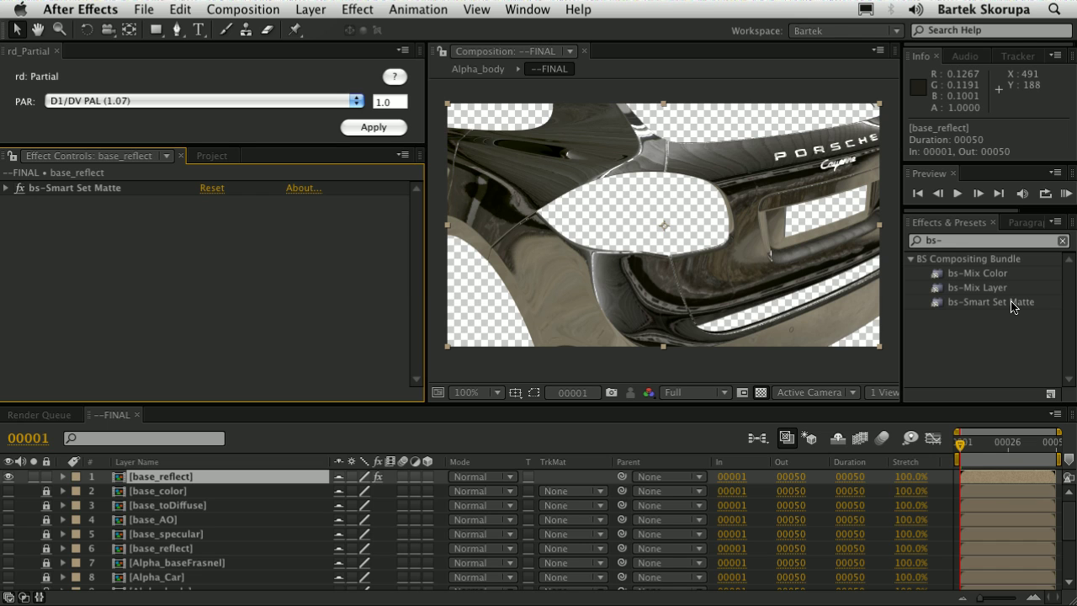
Add a second bs-Smart Set Matte with Input 2 Alpha_baseFrasnel, previewing its Input Image.
left_click_drag(976, 301, 713, 289)
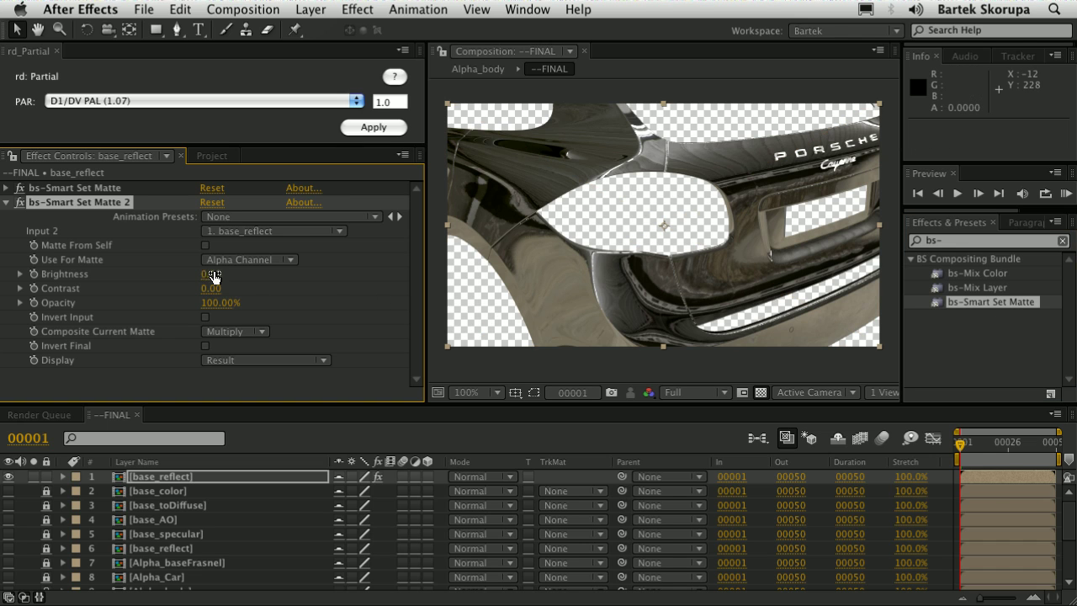
left_click(294, 231)
left_click(288, 305)
left_click(253, 360)
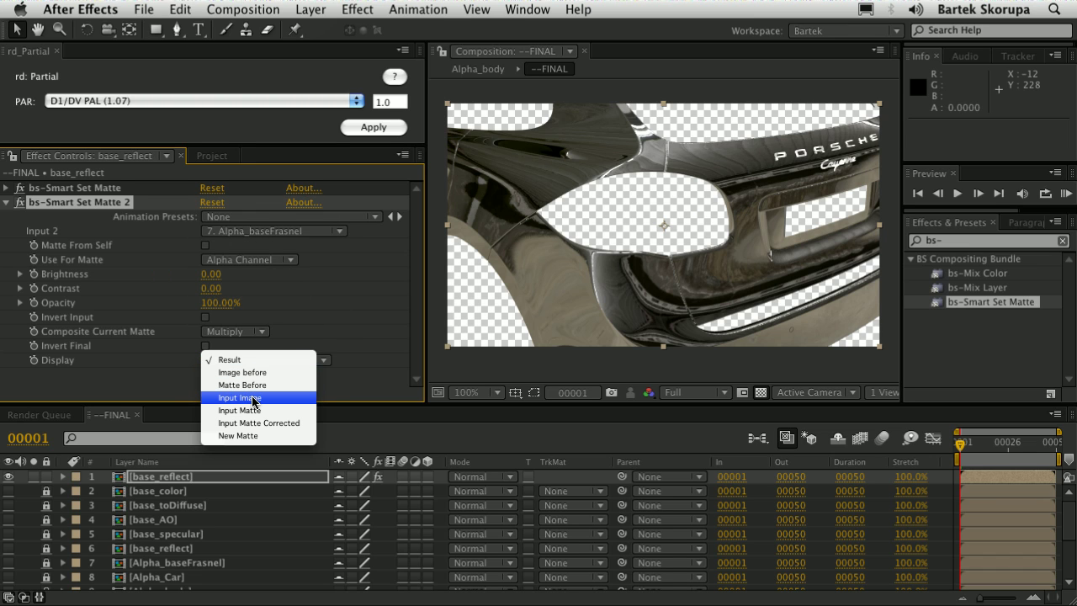
left_click(256, 398)
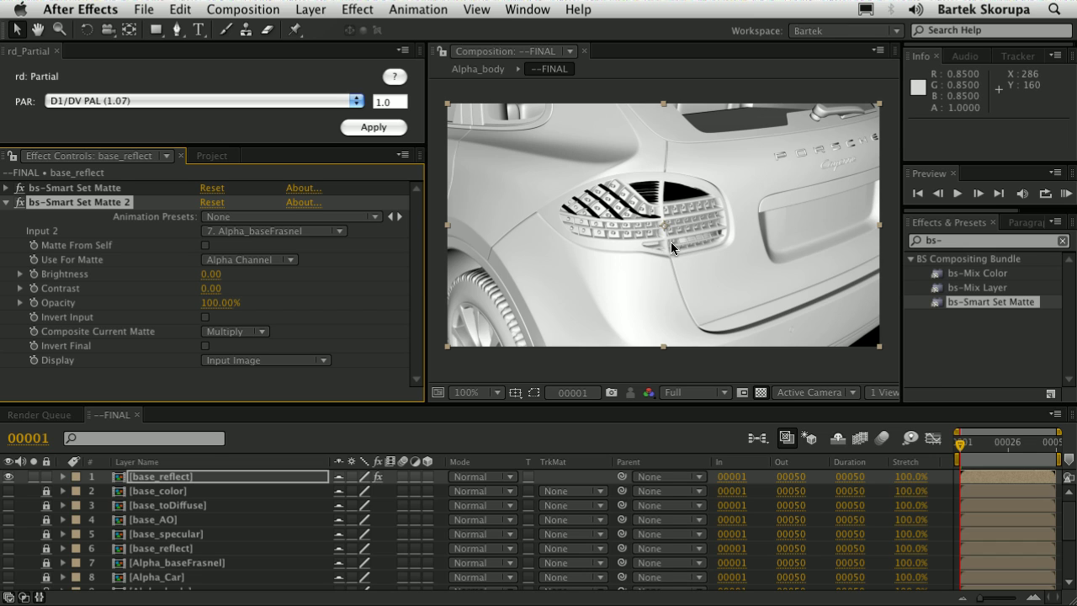
Set the second matte's Display back to Result and Use For Matte to Luminance.
left_click(260, 363)
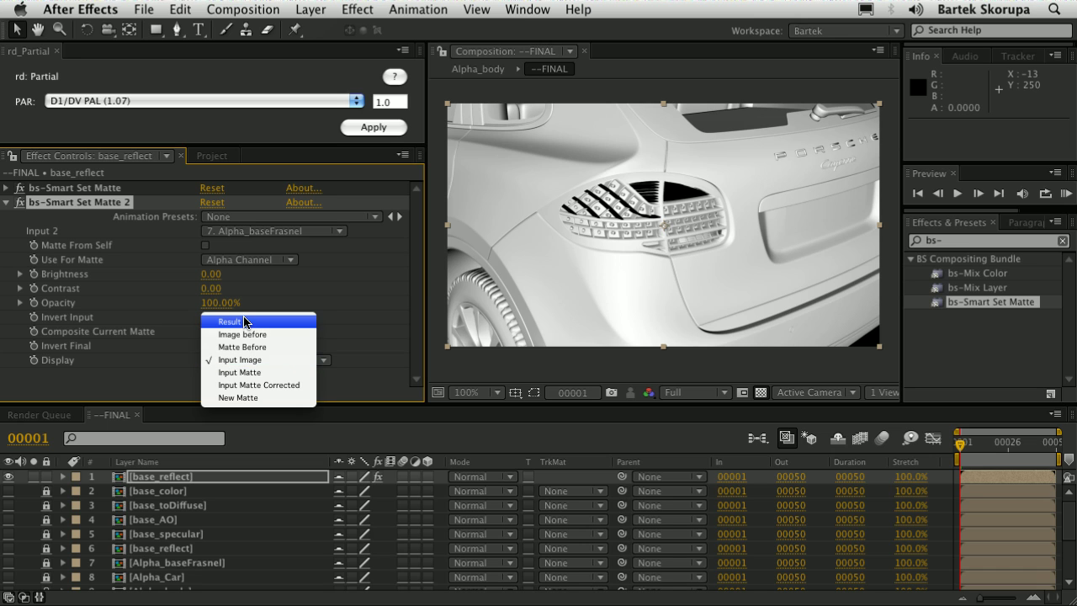
left_click(248, 320)
left_click(249, 260)
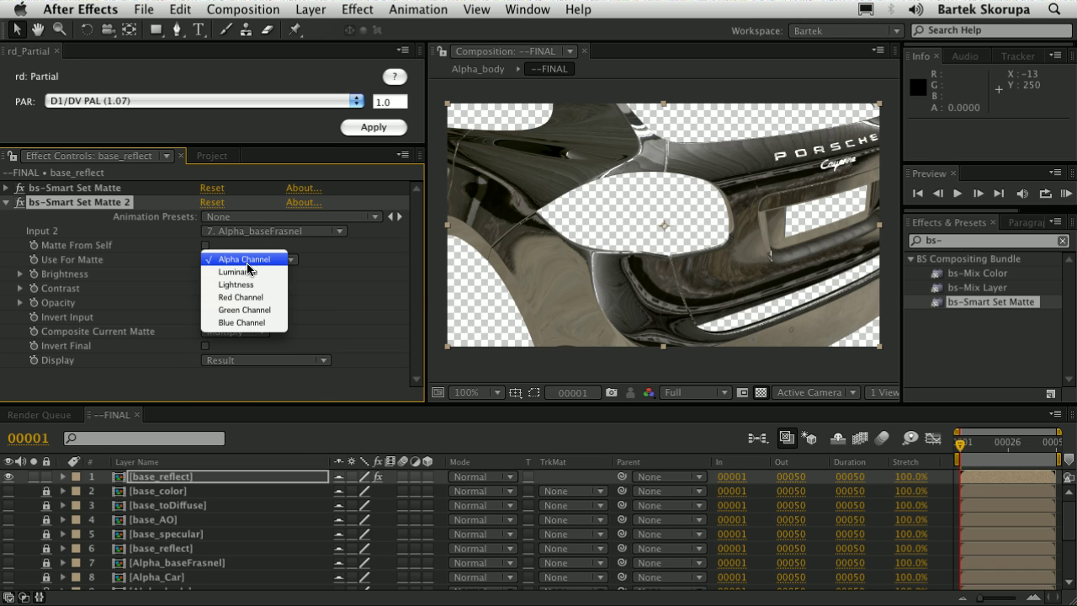
left_click(238, 272)
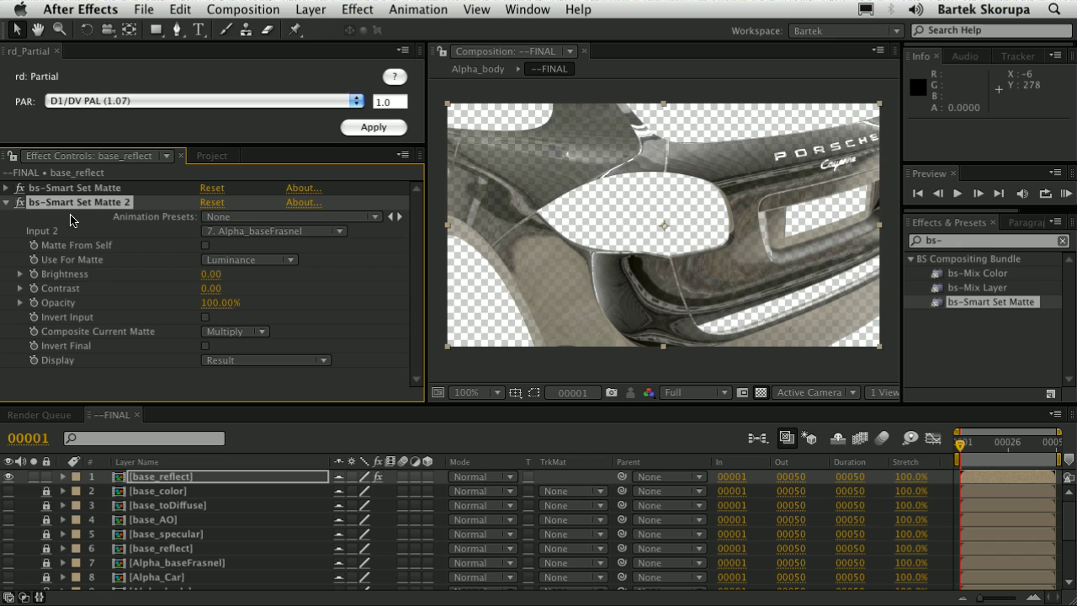
Try Subtract, Divide, Min, Max and NONE for Composite Current Matte, settling on Multiply.
left_click(240, 332)
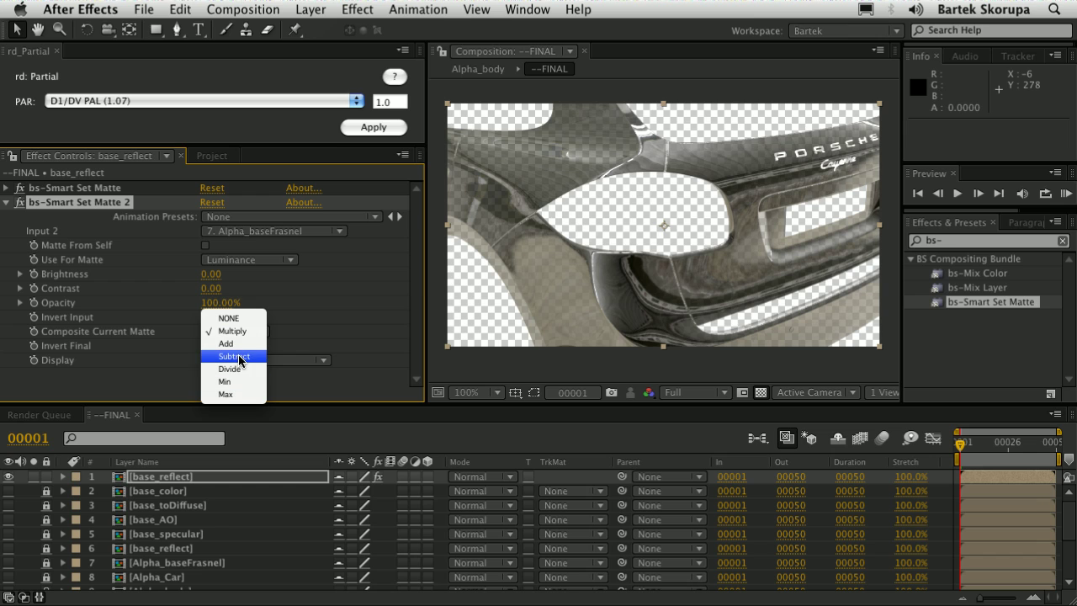
left_click(238, 356)
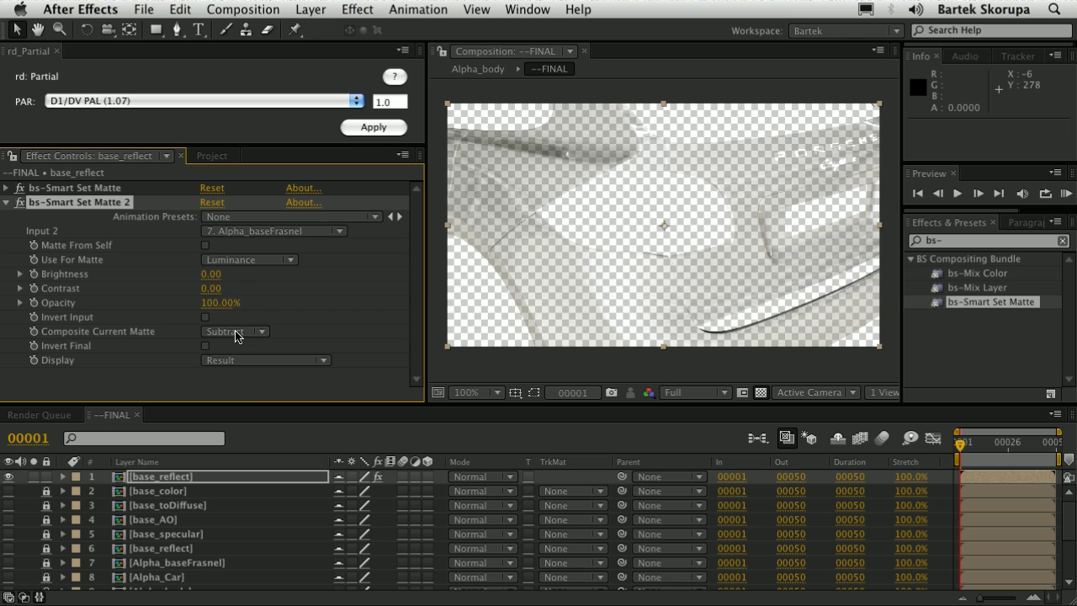
left_click(237, 333)
left_click(238, 344)
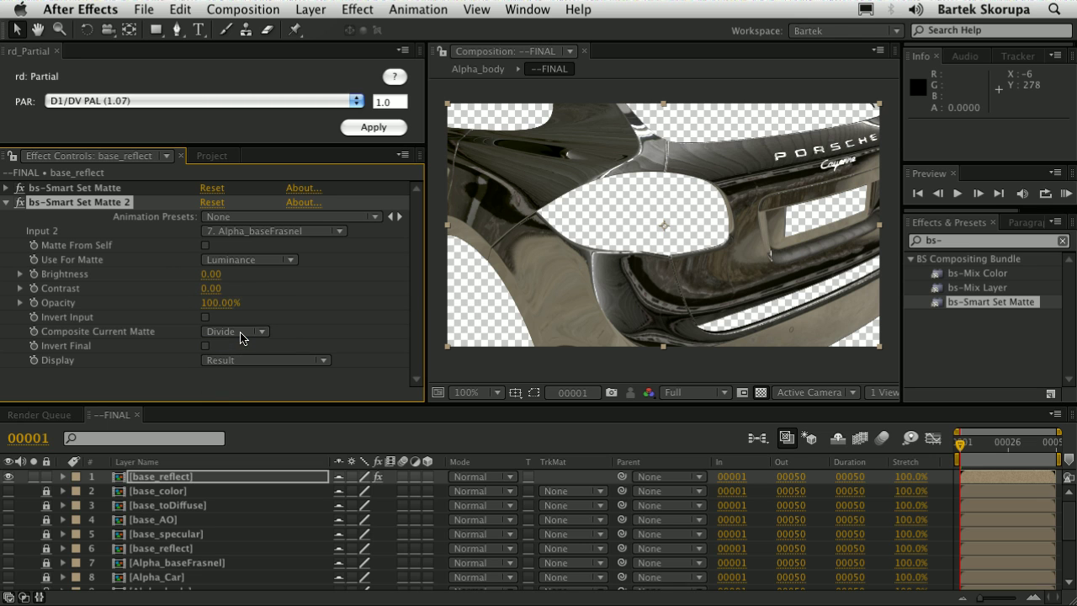
left_click(238, 333)
left_click(241, 344)
left_click(239, 332)
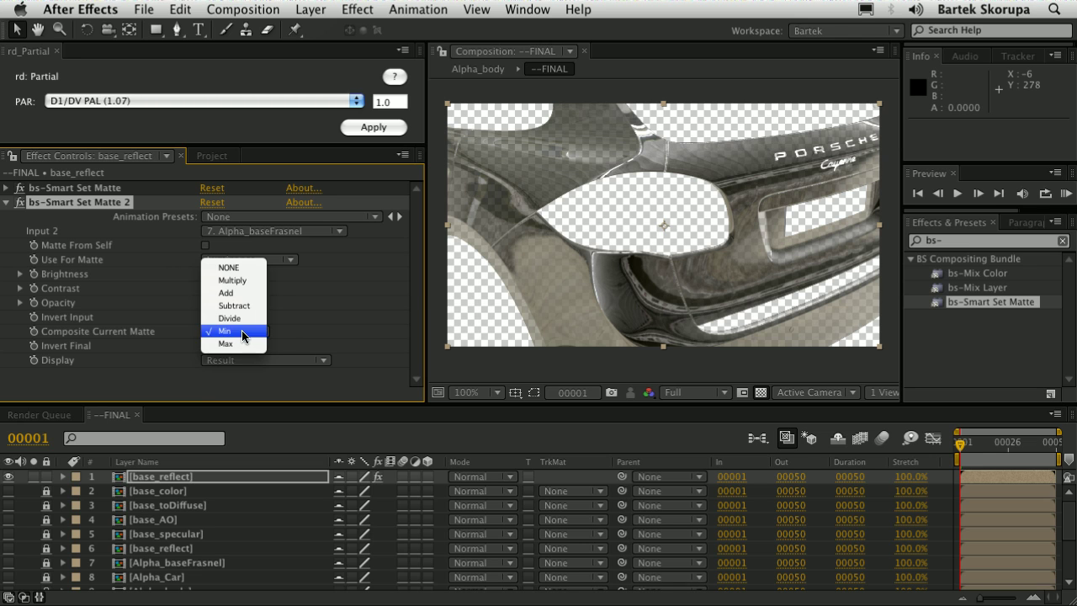
left_click(235, 343)
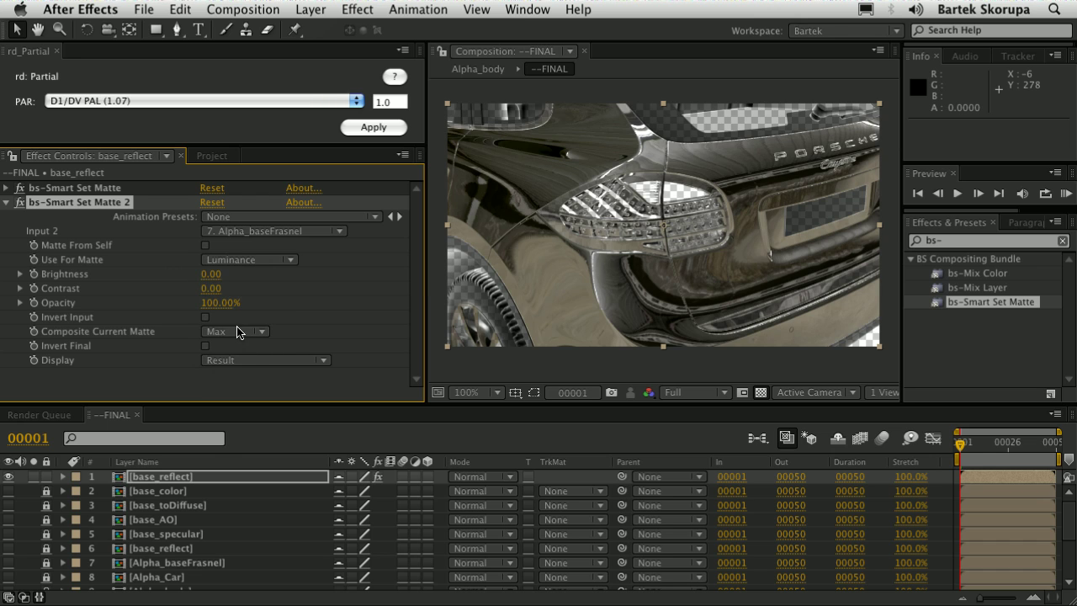
left_click(238, 333)
left_click(229, 255)
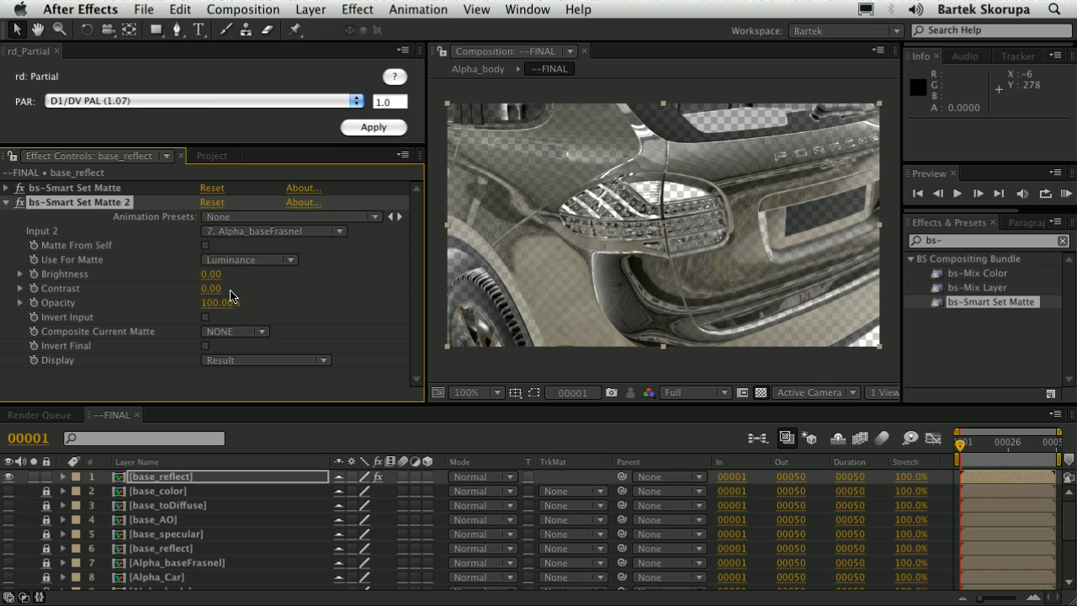
left_click(242, 334)
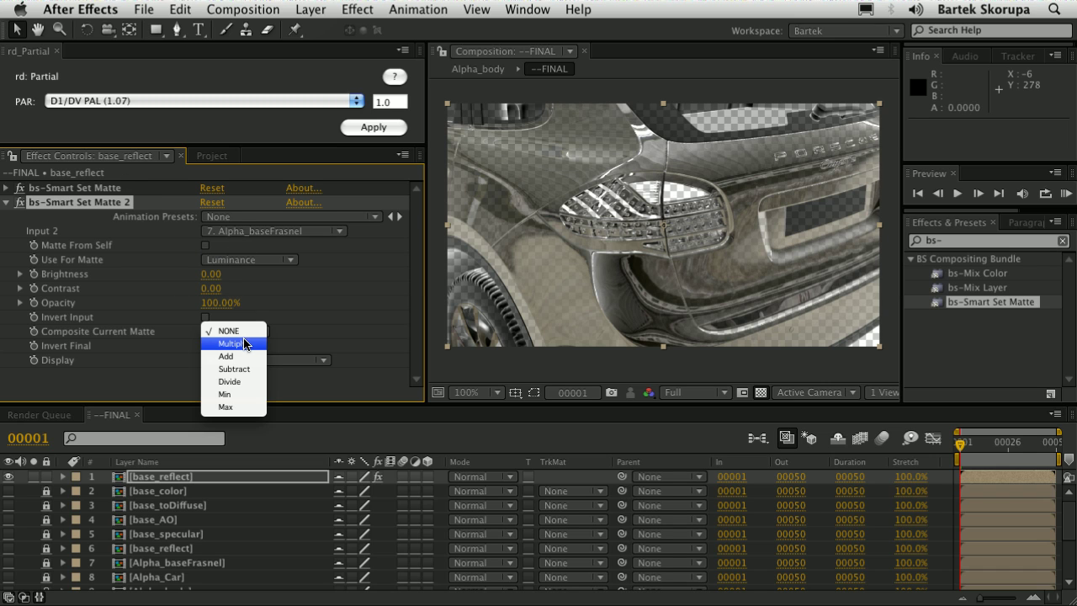
left_click(244, 344)
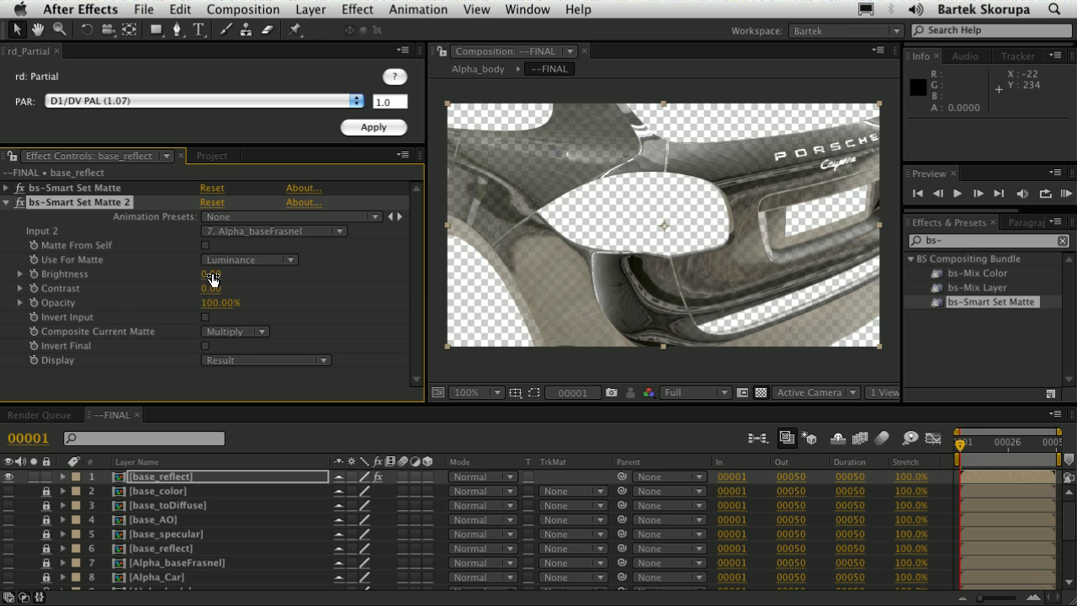
Set the second matte's Brightness to -0.13, testing Invert Input and Invert Final but leaving both off.
left_click_drag(213, 274, 240, 301)
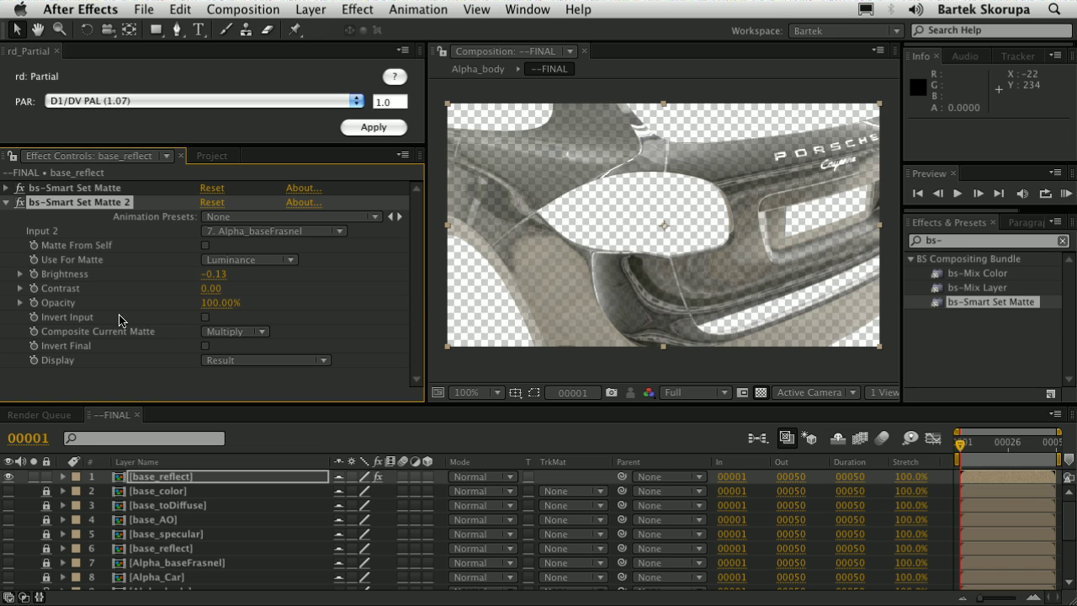
left_click(204, 318)
left_click(205, 317)
left_click(205, 345)
left_click(205, 346)
Add a third bs-Smart Set Matte to base_reflect, keeping base_reflect as Input 2.
left_click(6, 202)
left_click_drag(972, 302, 698, 252)
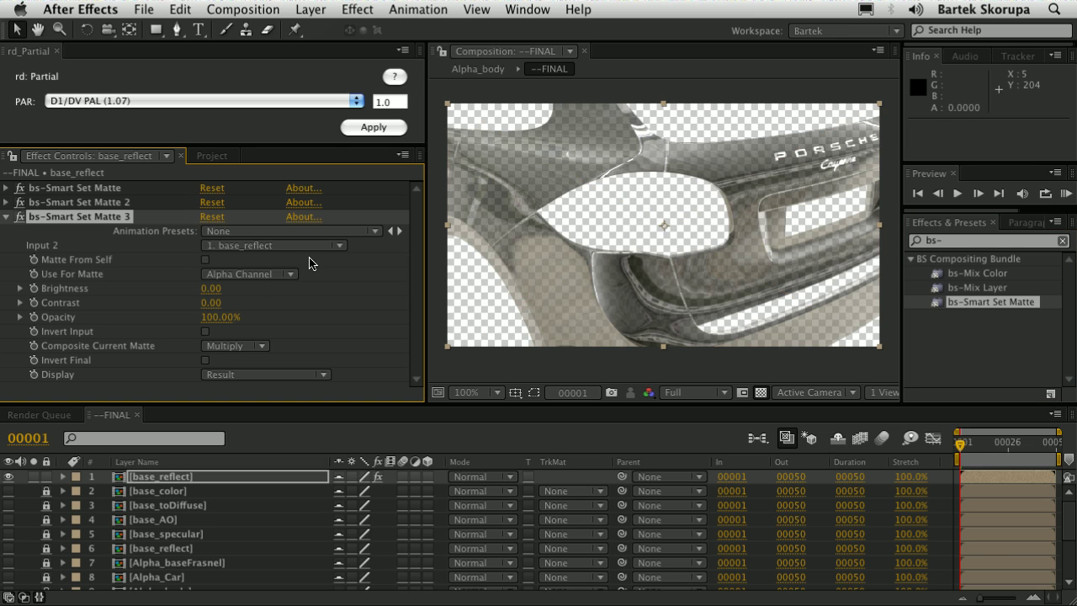
left_click(181, 476)
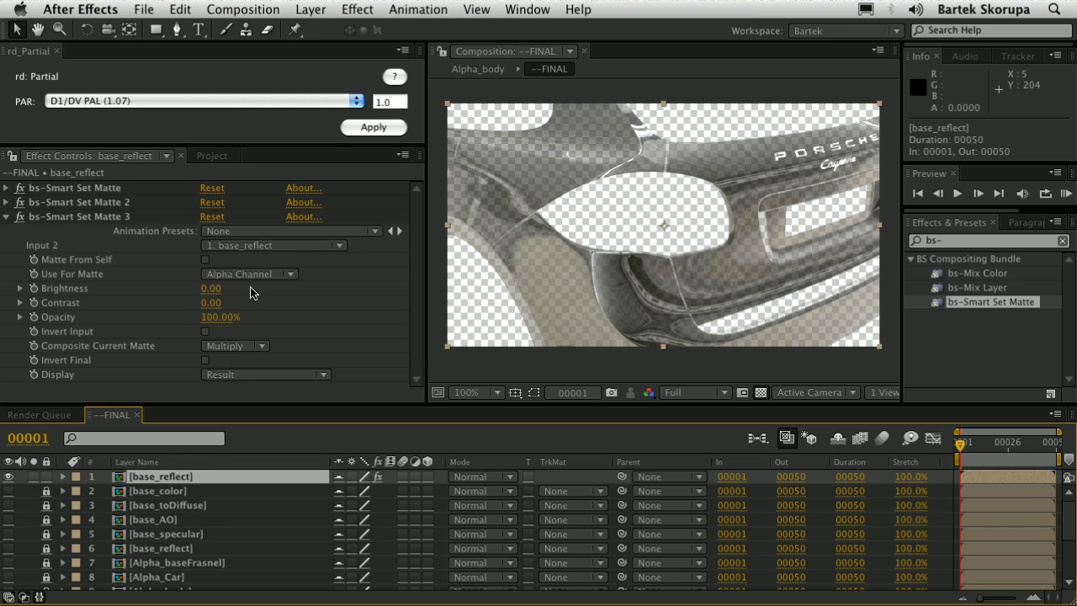
left_click(275, 245)
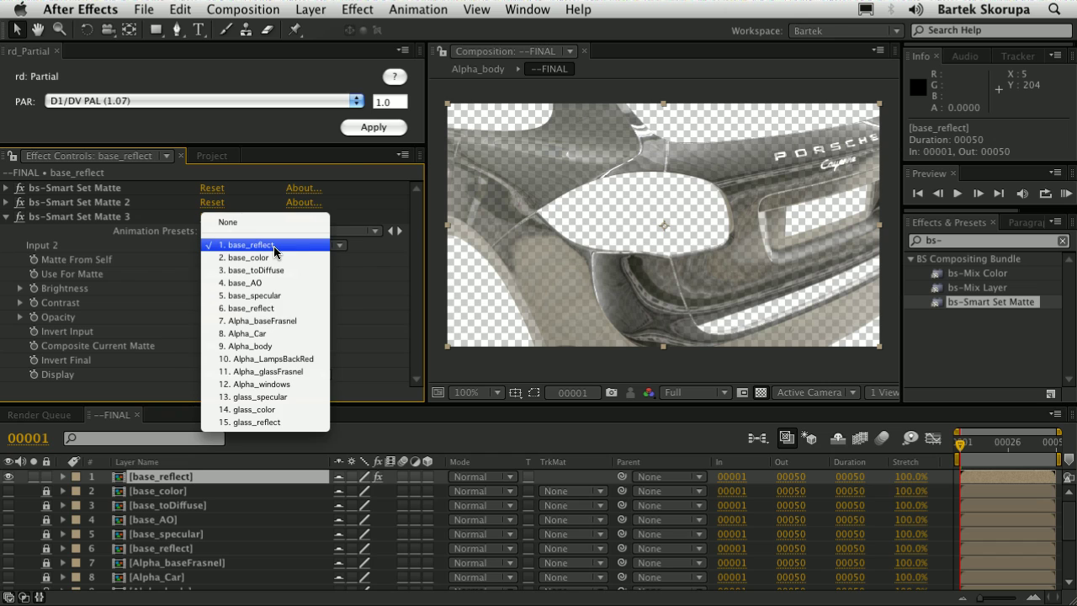
left_click(274, 245)
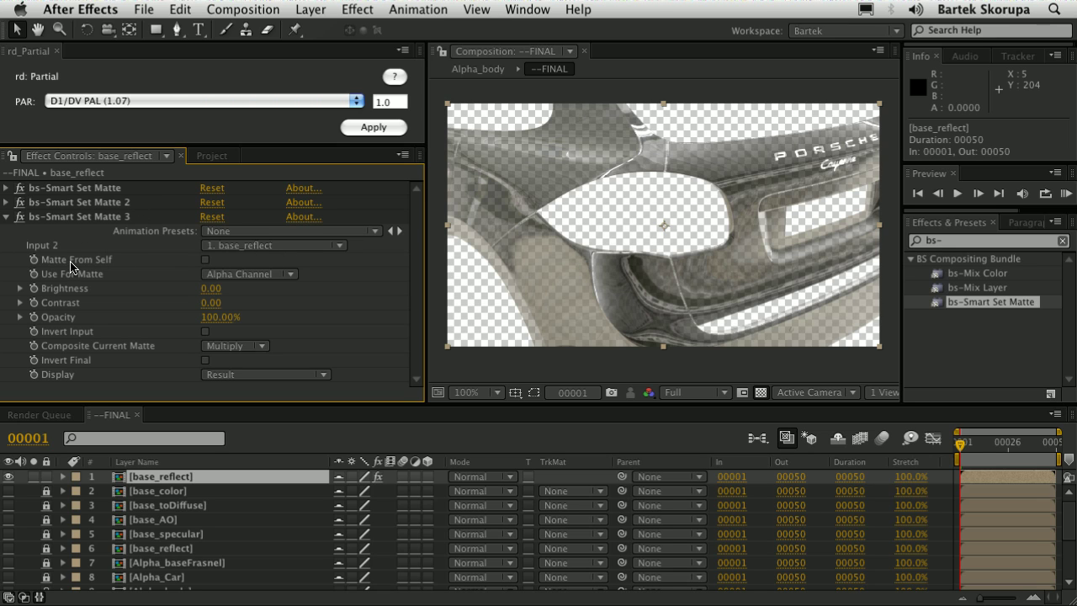
Enable Matte From Self, set Composite Current Matte to NONE, and lower Opacity to 78%.
left_click(205, 259)
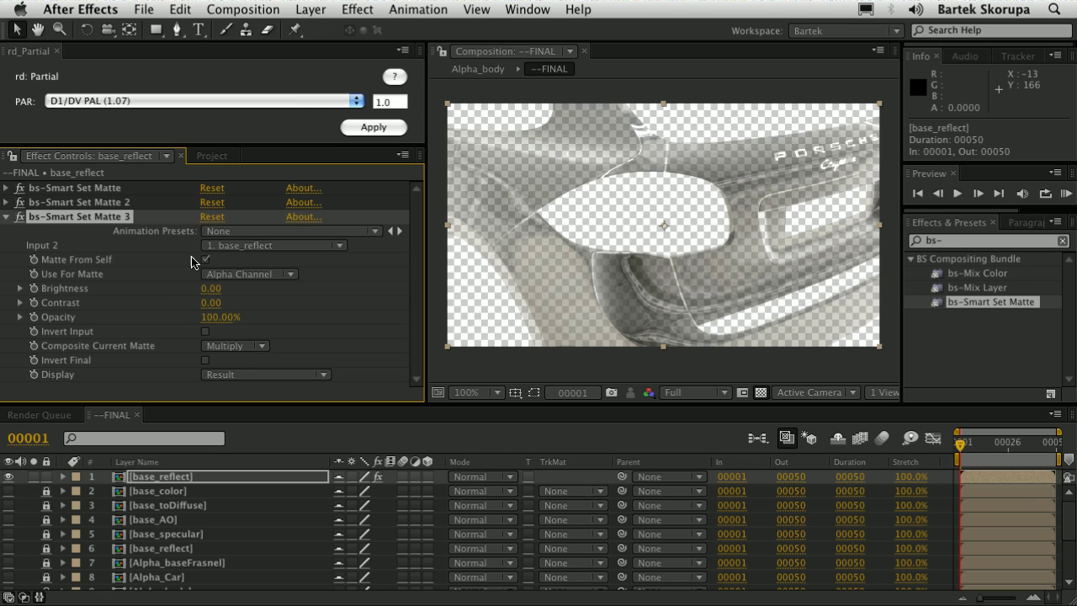
left_click(234, 346)
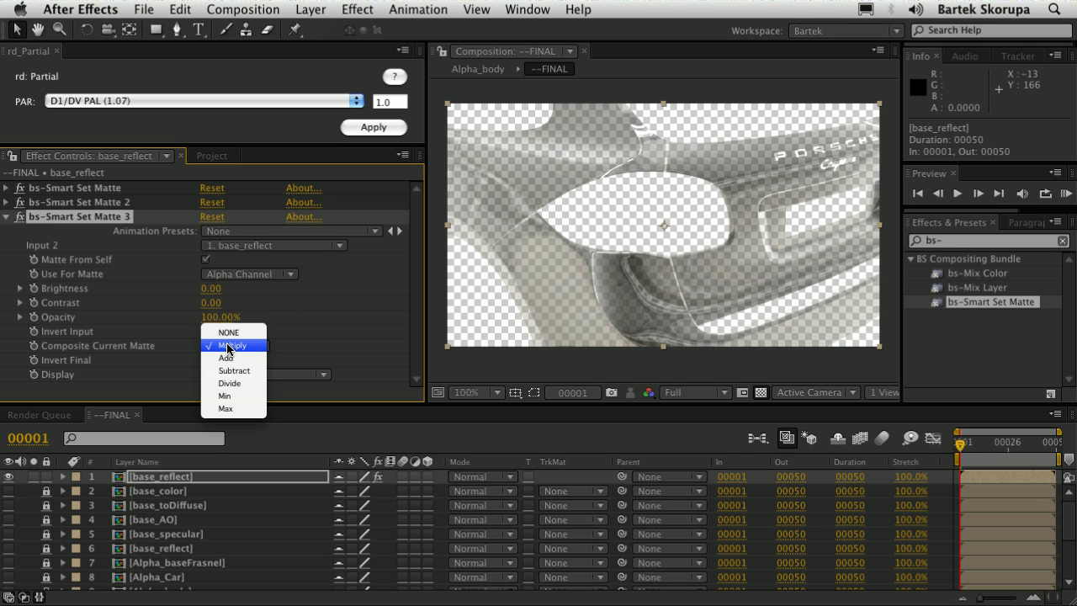
left_click(232, 334)
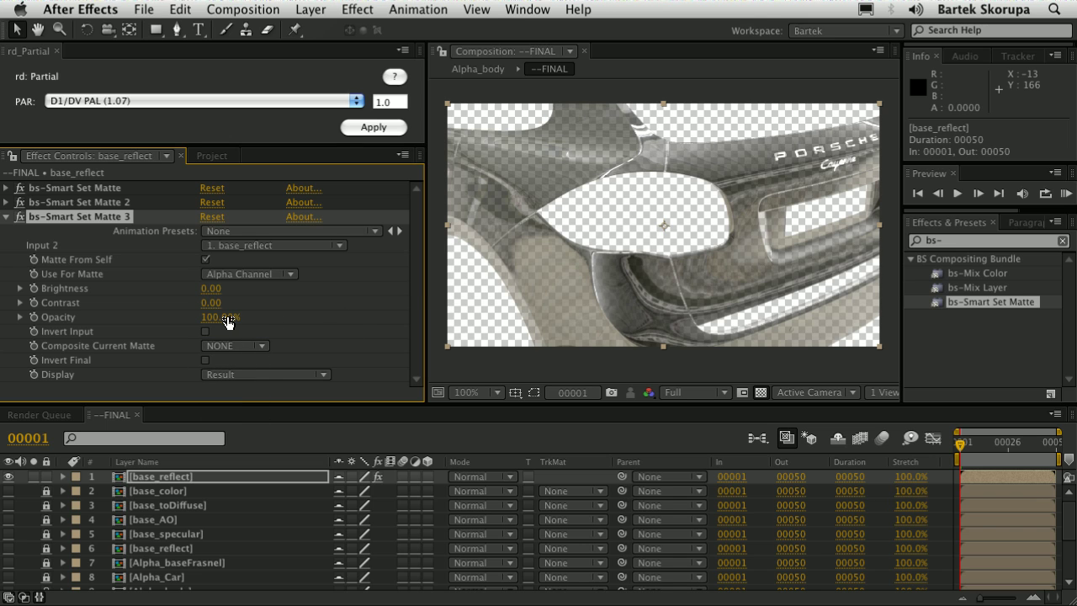
left_click_drag(225, 318, 214, 287)
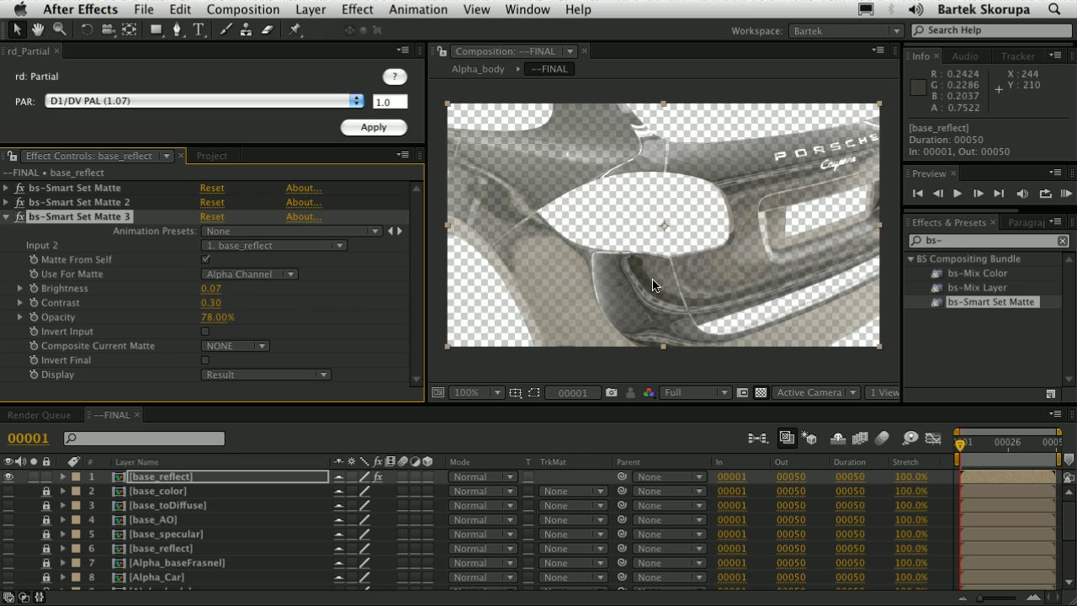
Apply bs-Mix Layer to base_reflect and delete the three bs-Smart Set Matte effects.
left_click(990, 274)
left_click(960, 289)
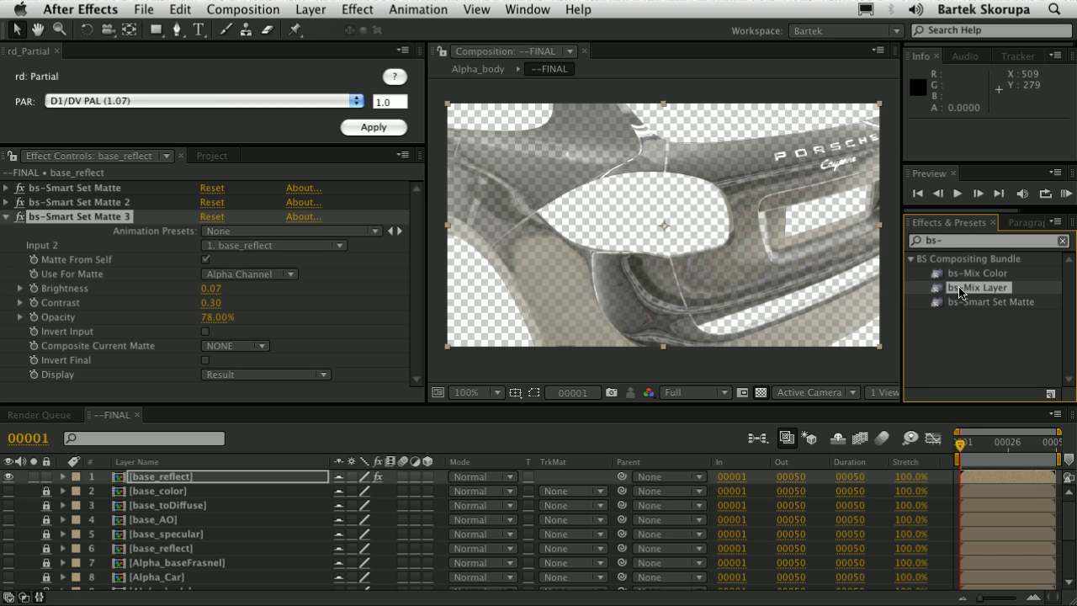
left_click(184, 480)
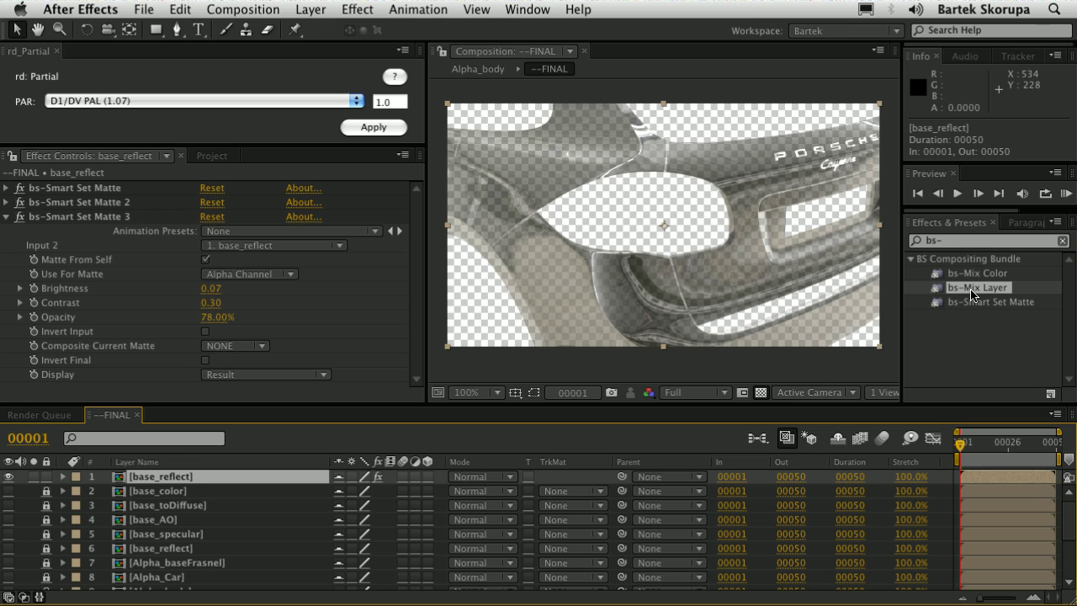
left_click_drag(974, 292, 766, 291)
scroll(95, 246, "up", 5)
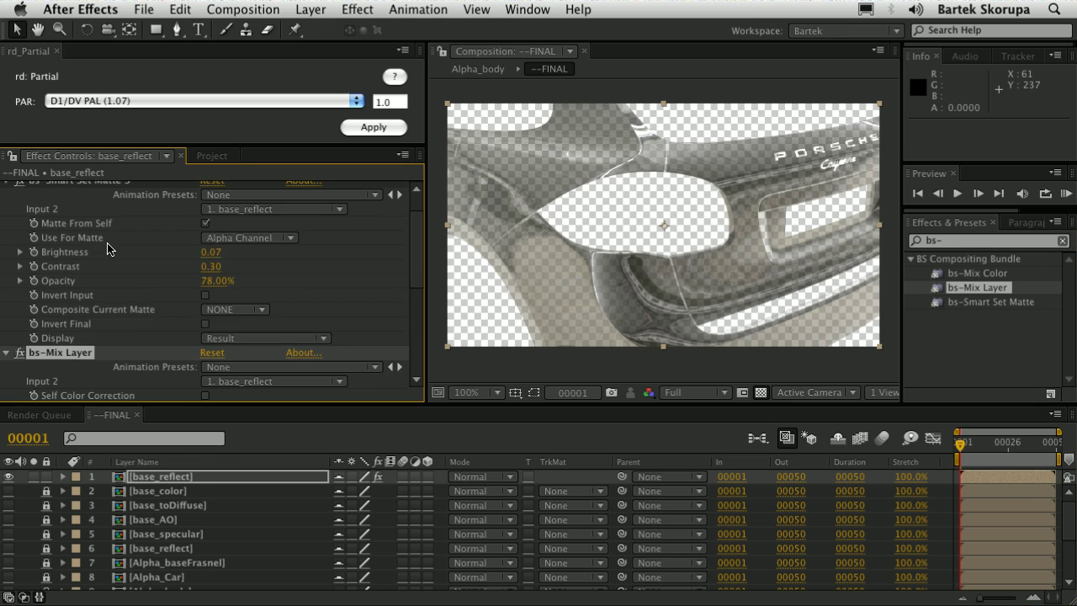
left_click(85, 216)
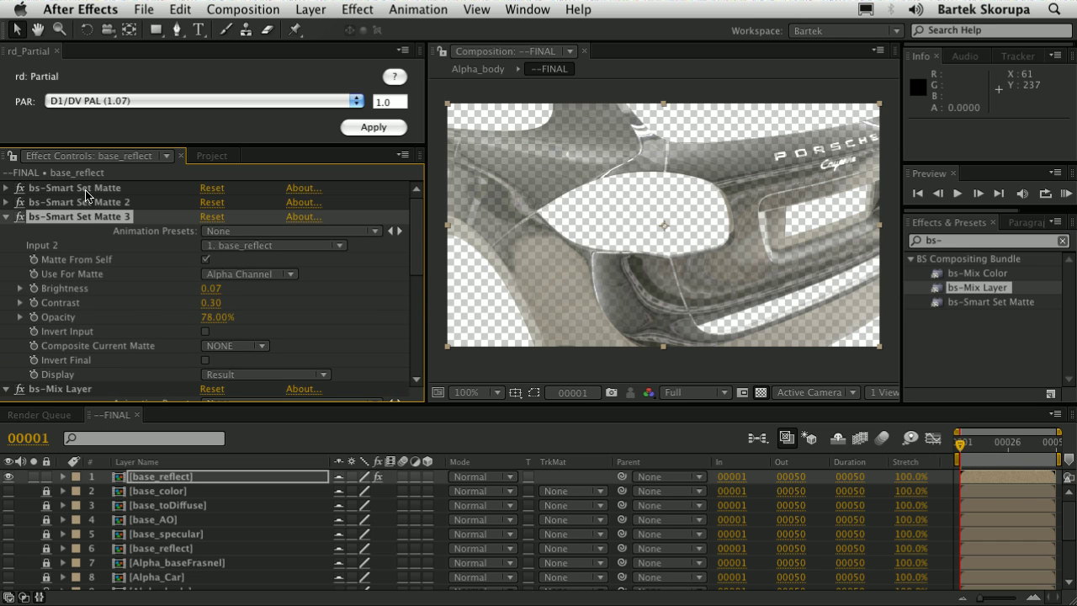
left_click(89, 190, "shift")
key("Delete")
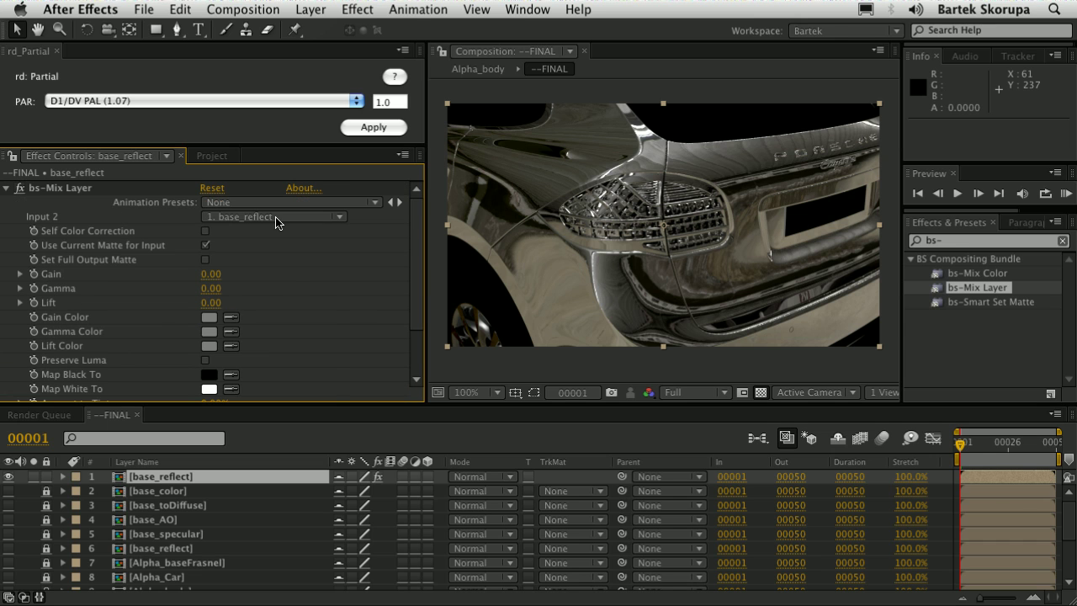
Set the Mix Layer's Input 2 to 2. base_color, keeping its blend mode at Normal.
left_click(278, 222)
left_click(271, 229)
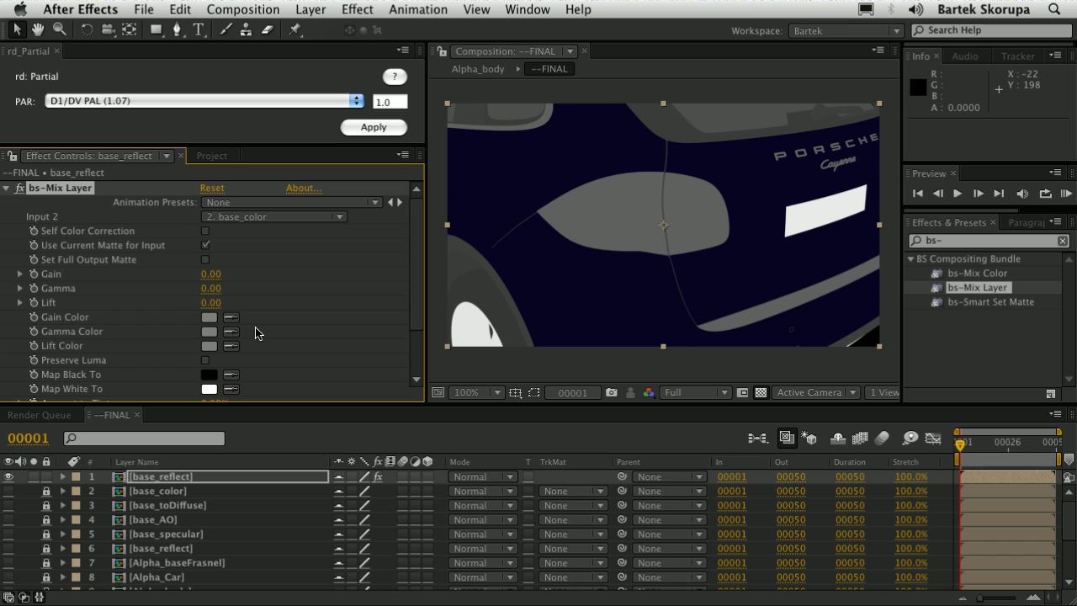
scroll(255, 346, "down", 3)
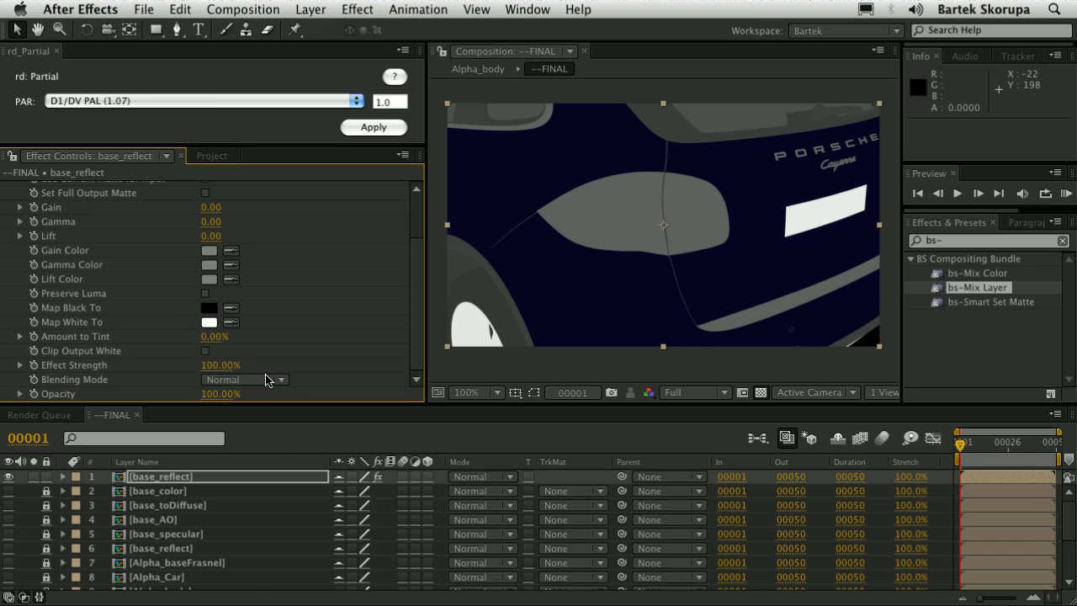
left_click(268, 380)
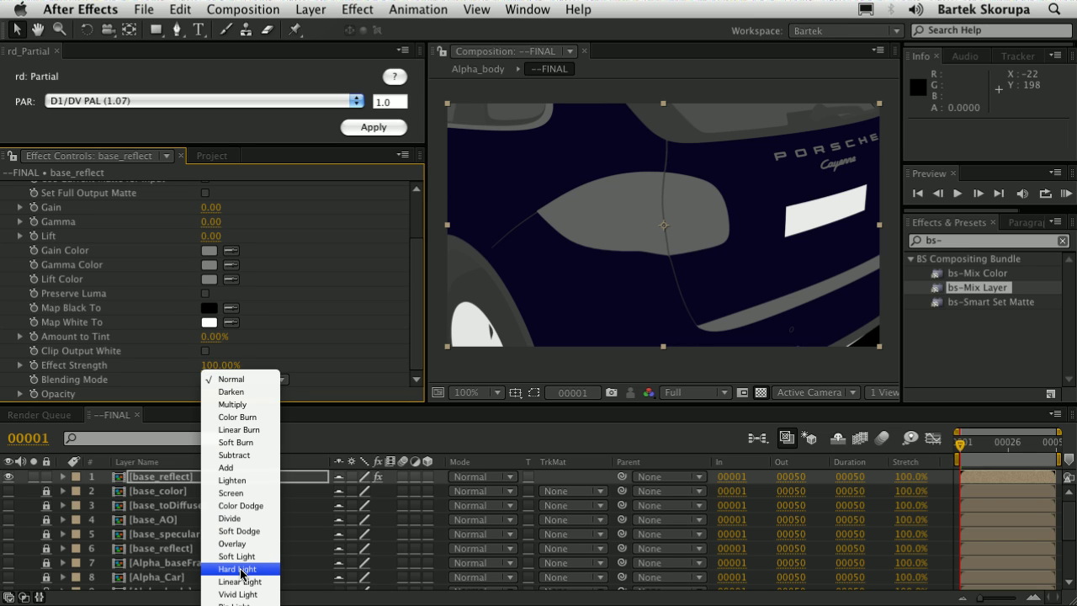
left_click(249, 447)
scroll(127, 269, "up", 3)
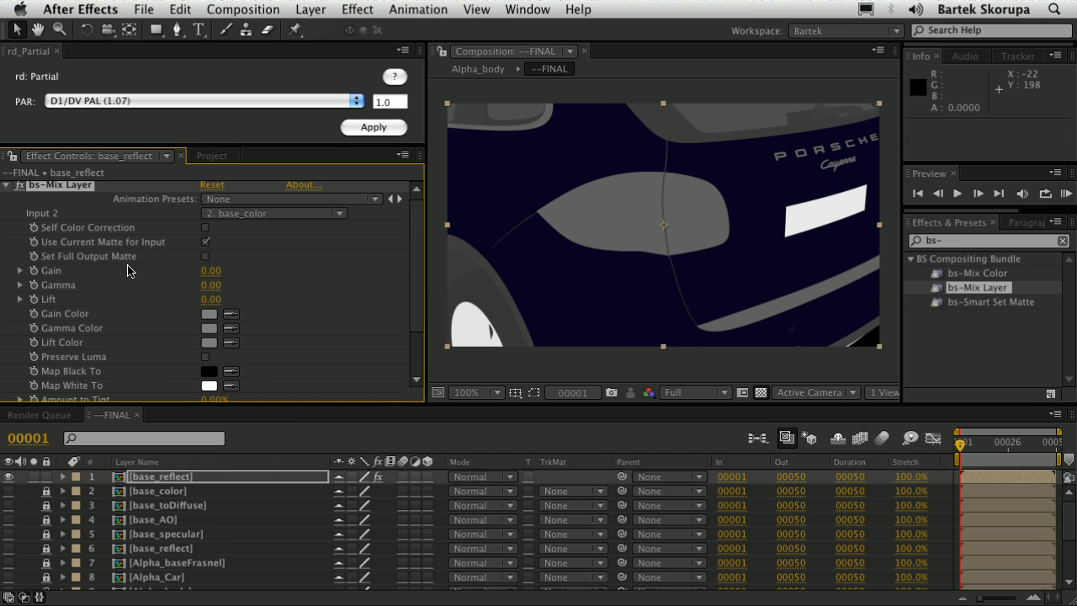
Add a second bs-Mix Layer with Input 2 base_toDiffuse, leaving its mode Normal.
left_click(6, 189)
left_click_drag(982, 293, 698, 265)
left_click(288, 219)
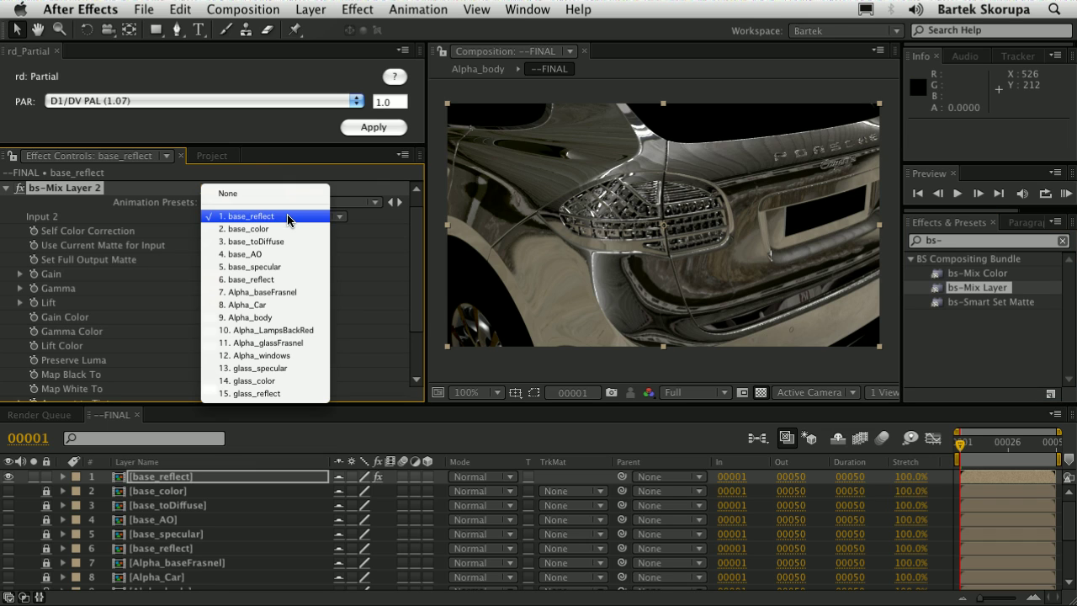
left_click(284, 242)
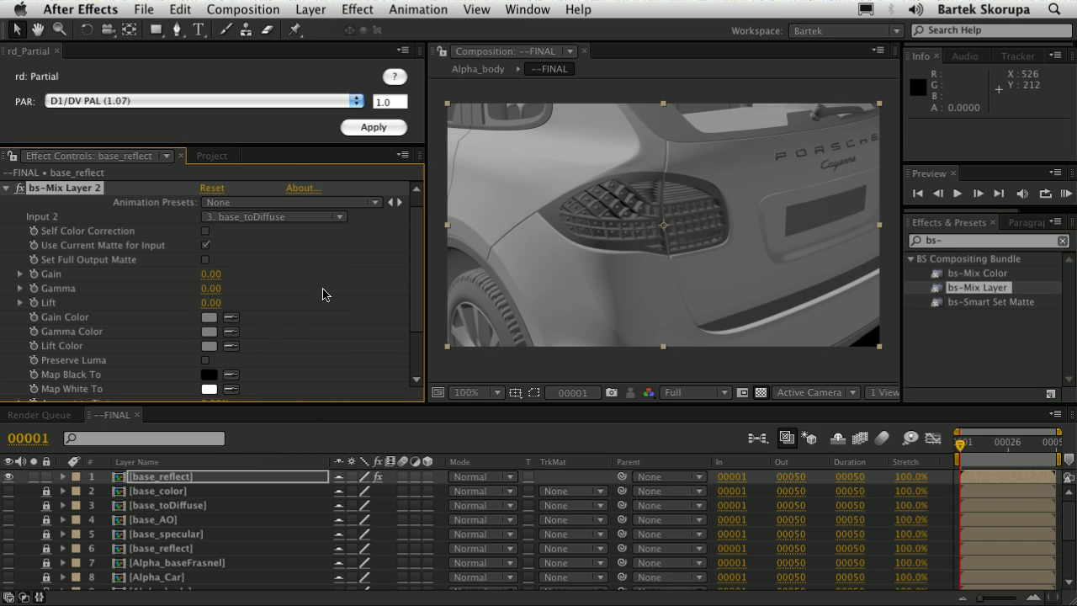
scroll(284, 276, "down", 4)
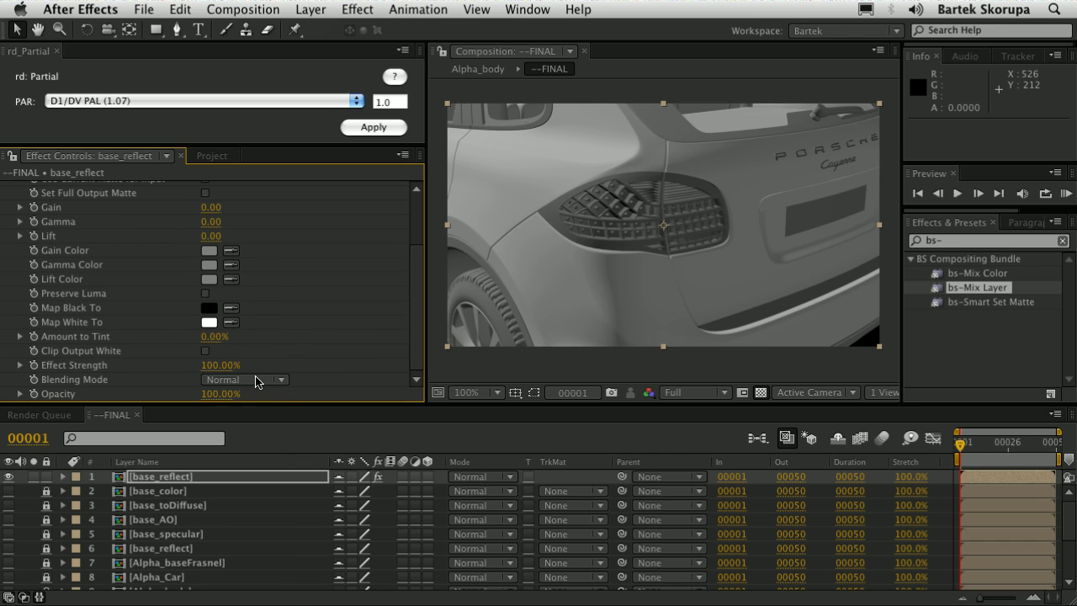
left_click(252, 380)
left_click(354, 346)
Use Ctrl+D, then check base_reflect's layer blend mode and leave it at Normal.
key("ctrl+d")
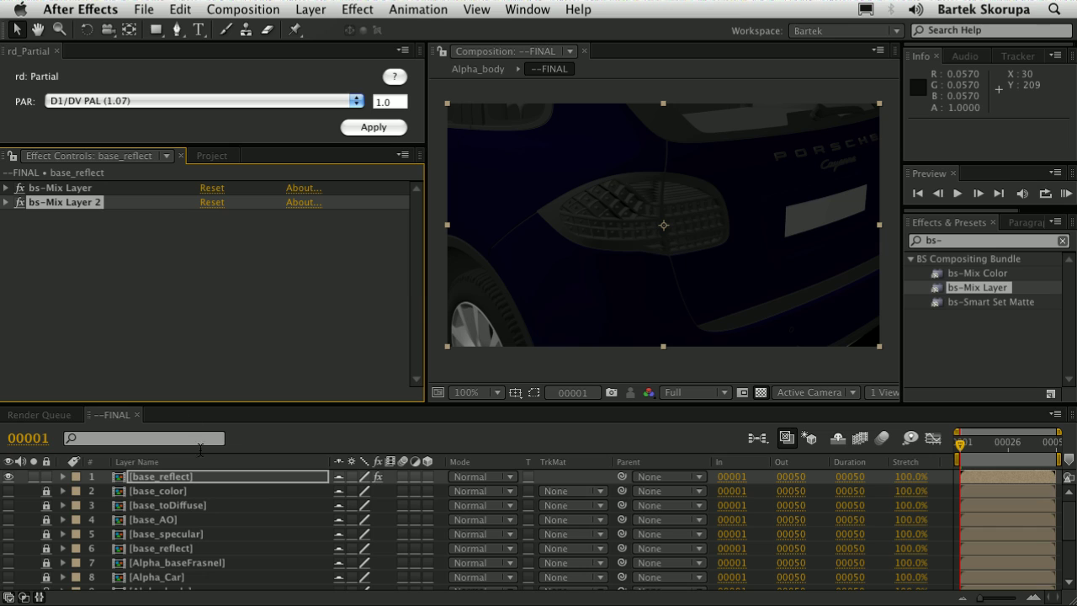
left_click(192, 477)
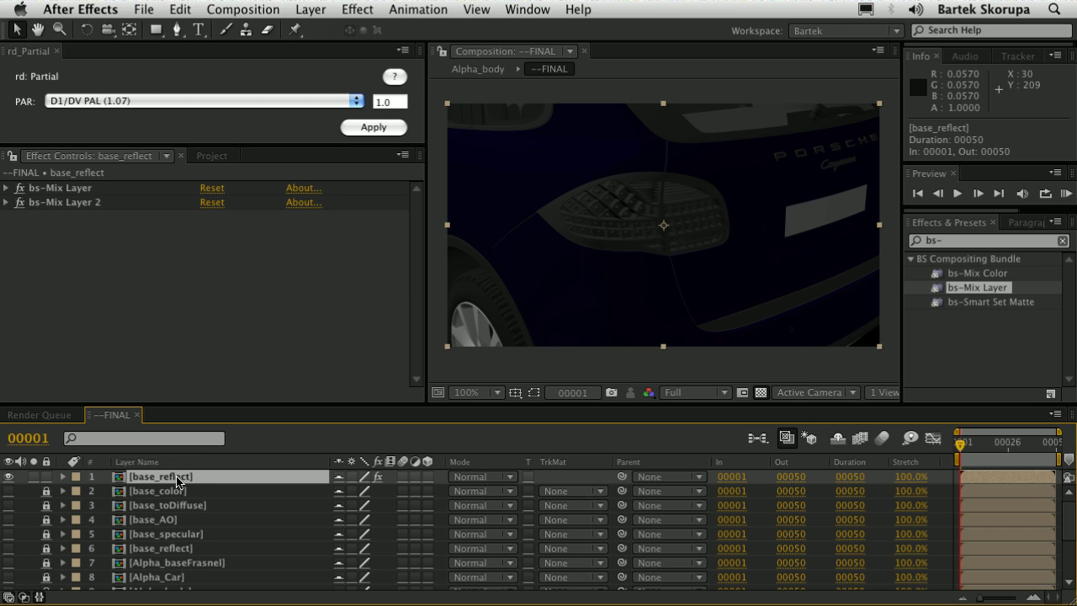
left_click(475, 477)
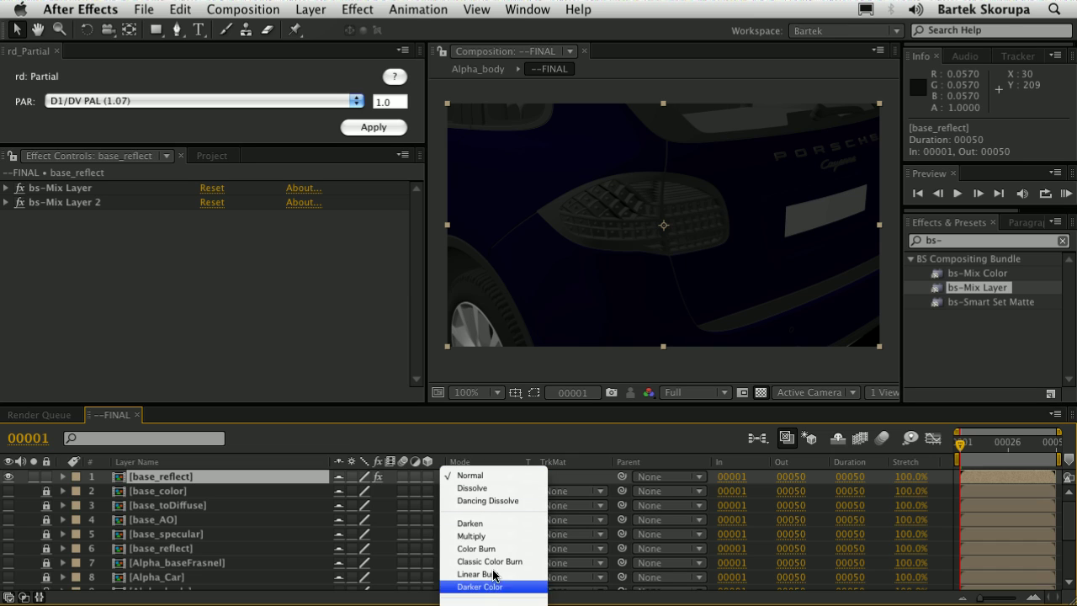
left_click(7, 207)
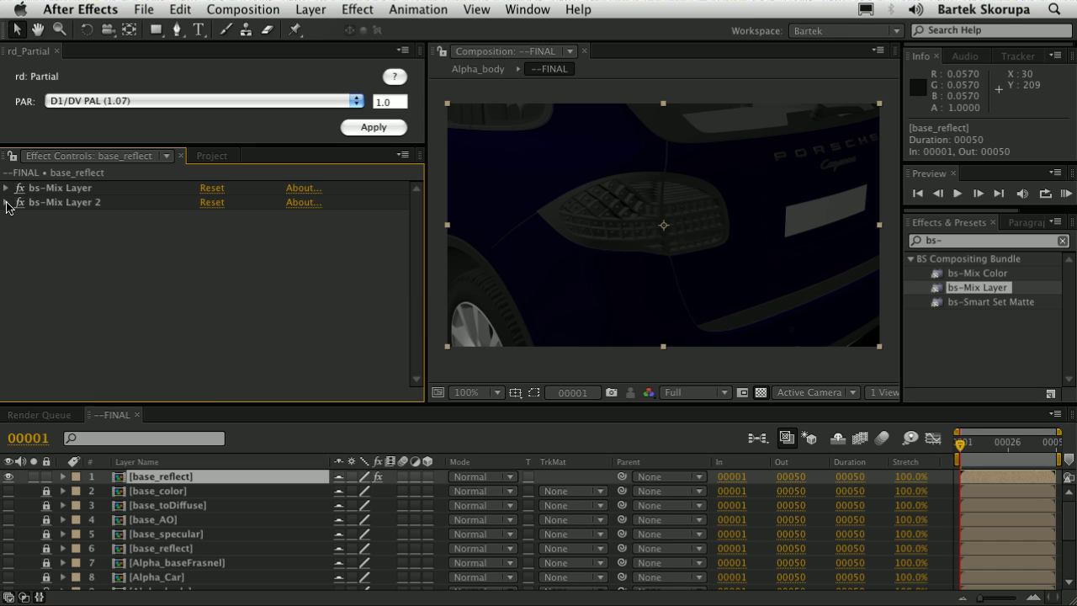
Expand bs-Mix Layer 2 and test raising Gain to 0.81 and Lift.
left_click(7, 203)
scroll(280, 337, "down", 1)
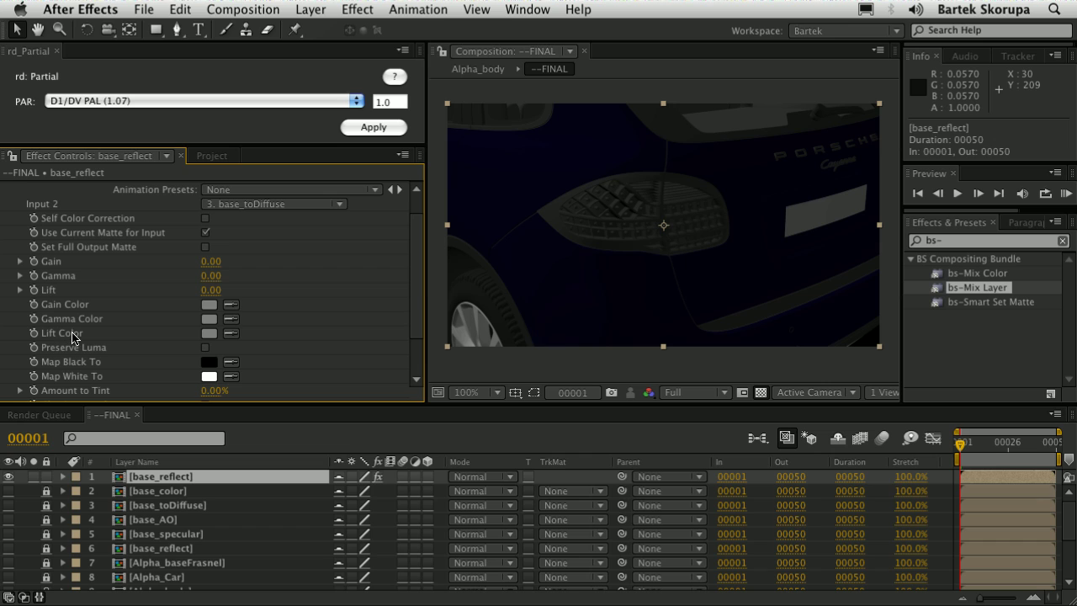
key("super+z")
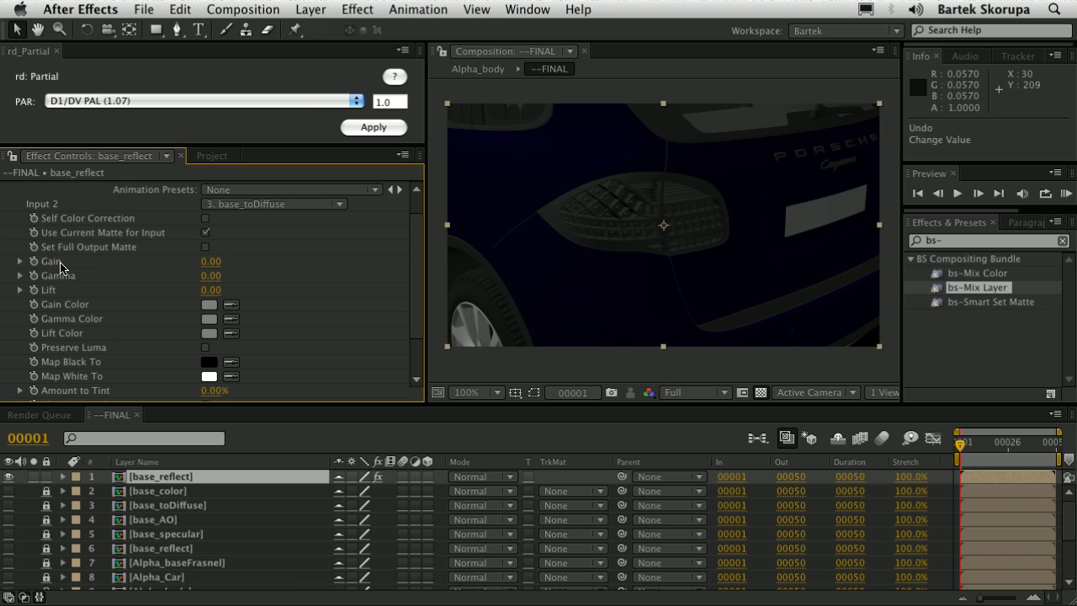
left_click_drag(212, 262, 282, 259)
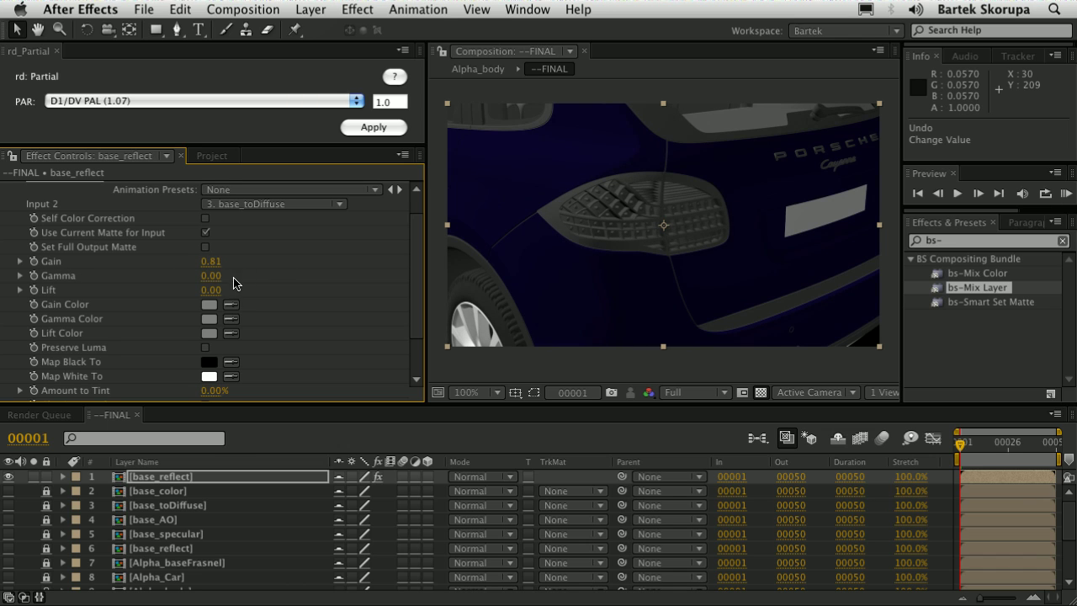
left_click_drag(209, 290, 225, 274)
Reset Gain, Gamma and Lift on bs-Mix Layer 2 to 0.00.
right_click(50, 263)
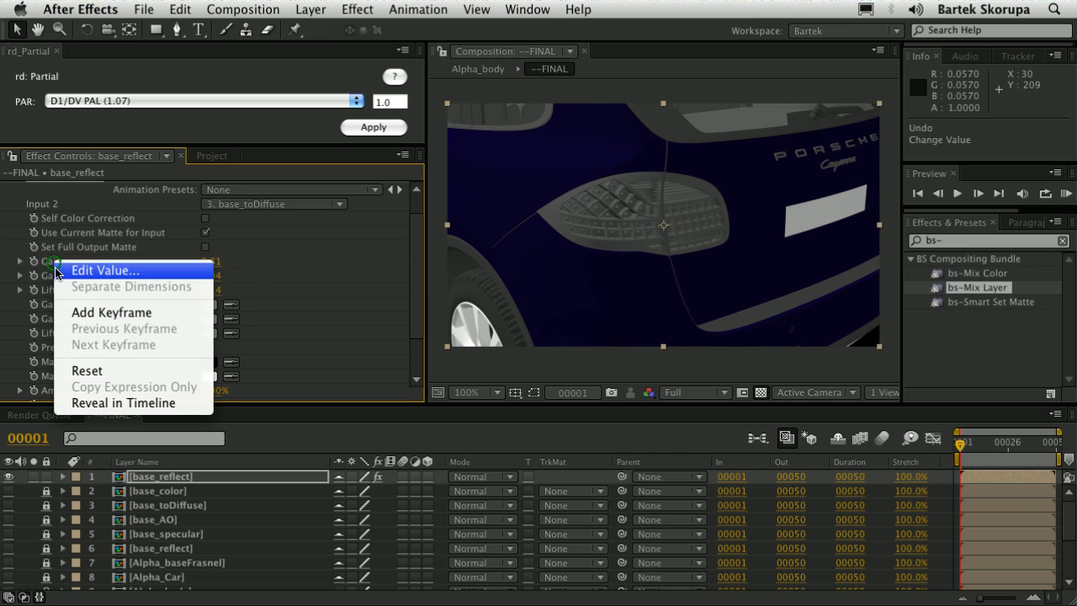
left_click(76, 370)
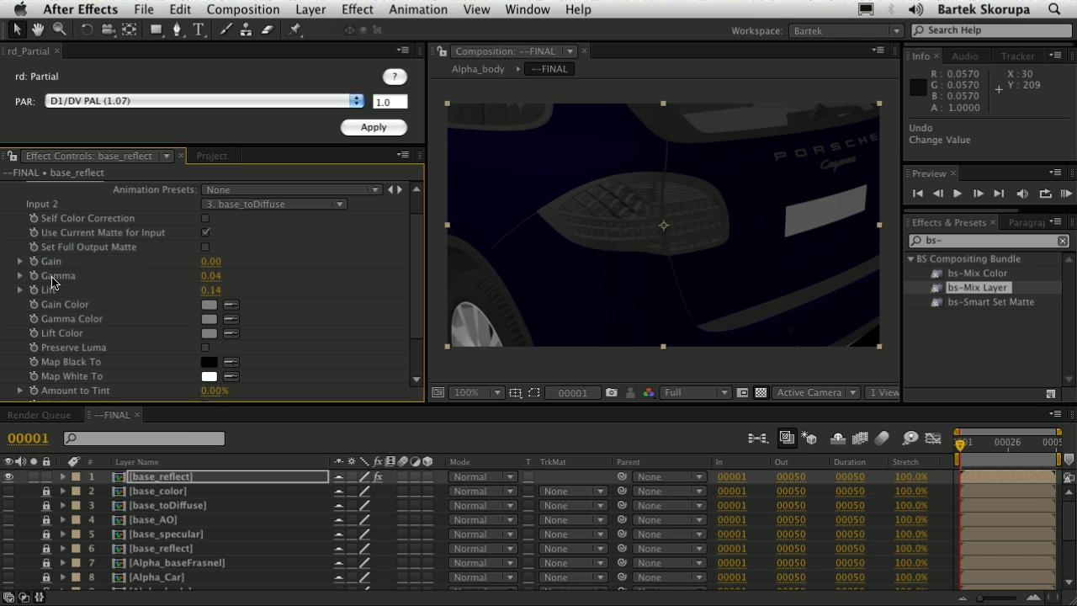
right_click(49, 274)
left_click(59, 445)
right_click(49, 291)
left_click(63, 399)
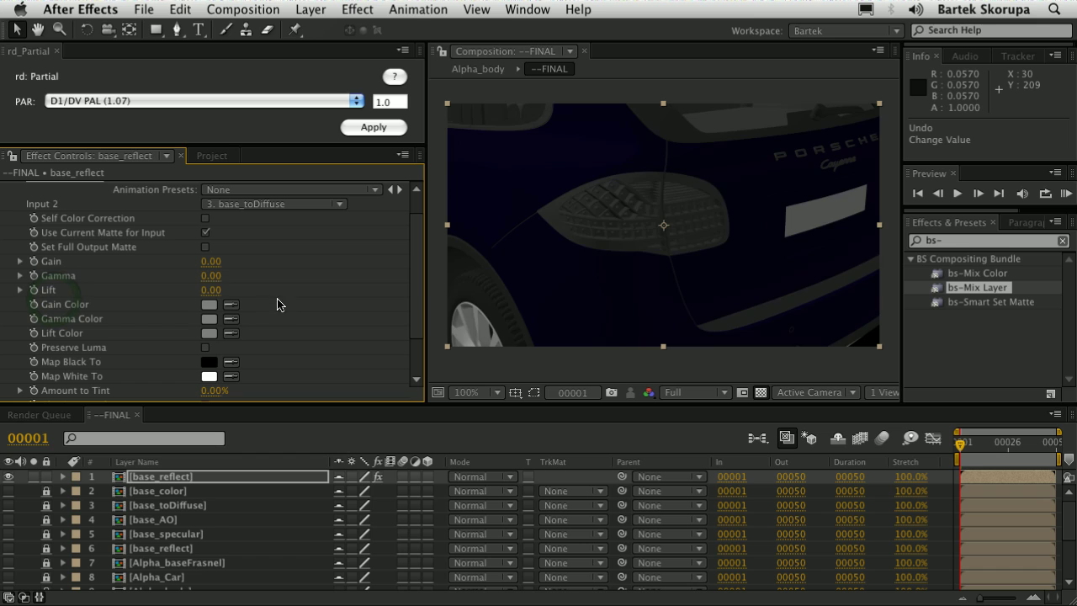
Try a muted green Gain Color at about 79% brightness on bs-Mix Layer 2.
left_click(209, 305)
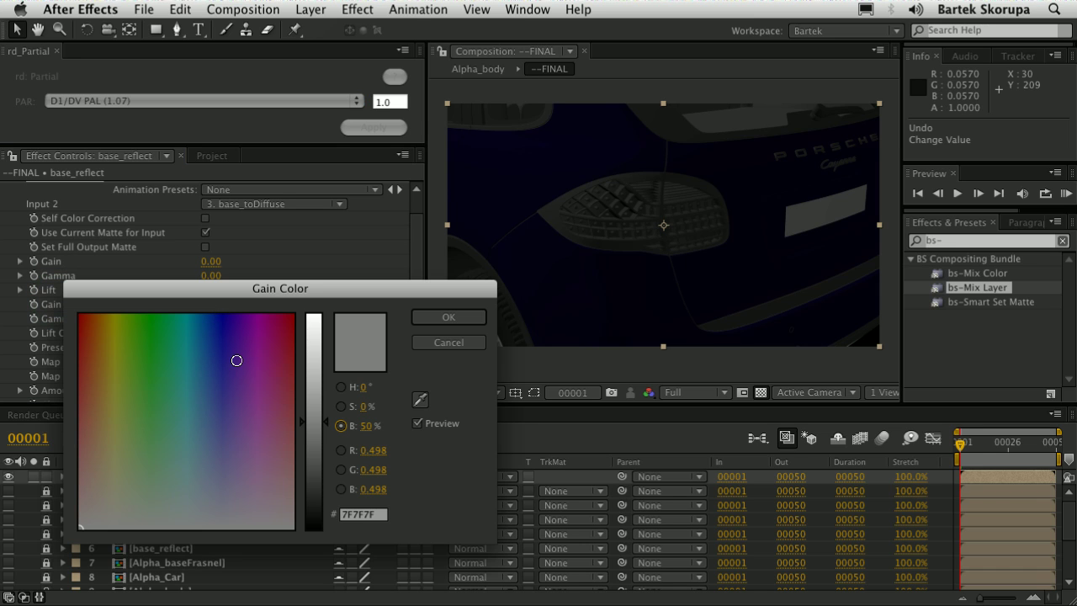
left_click_drag(217, 299, 289, 284)
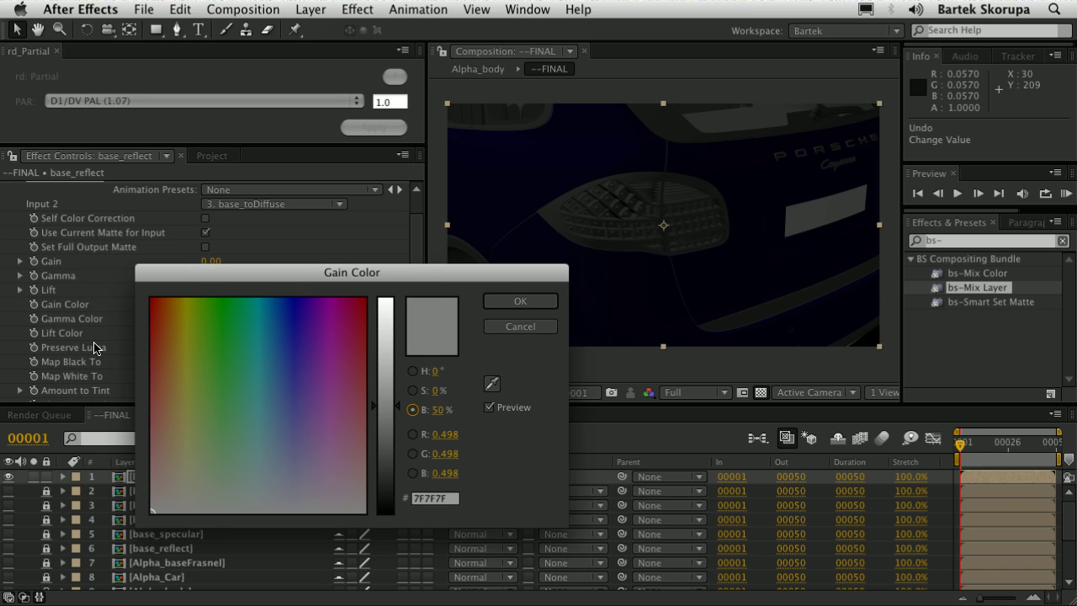
left_click_drag(216, 441, 212, 447)
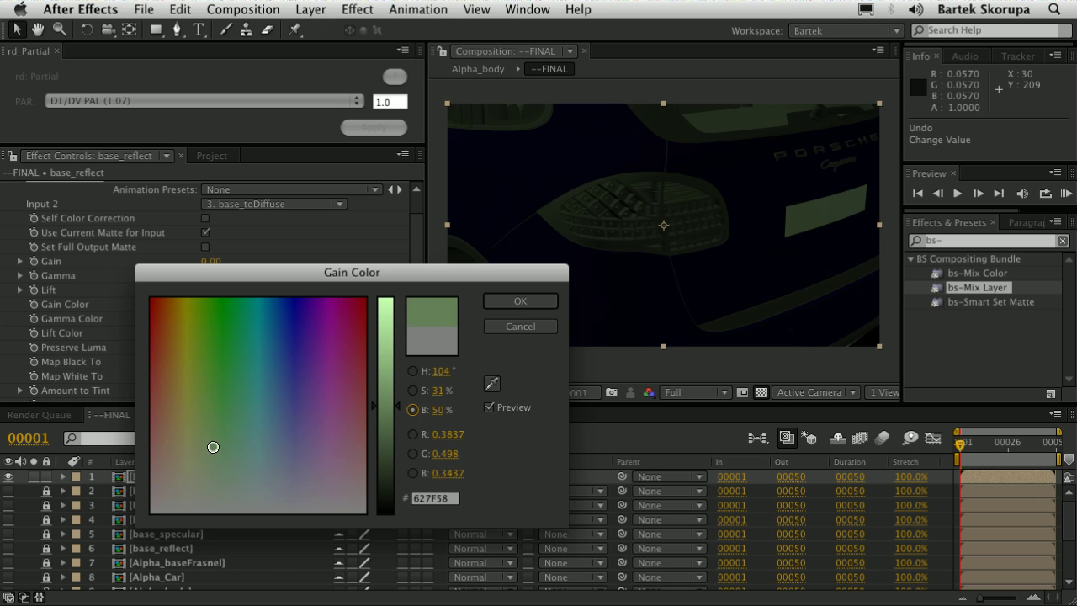
left_click_drag(390, 406, 381, 336)
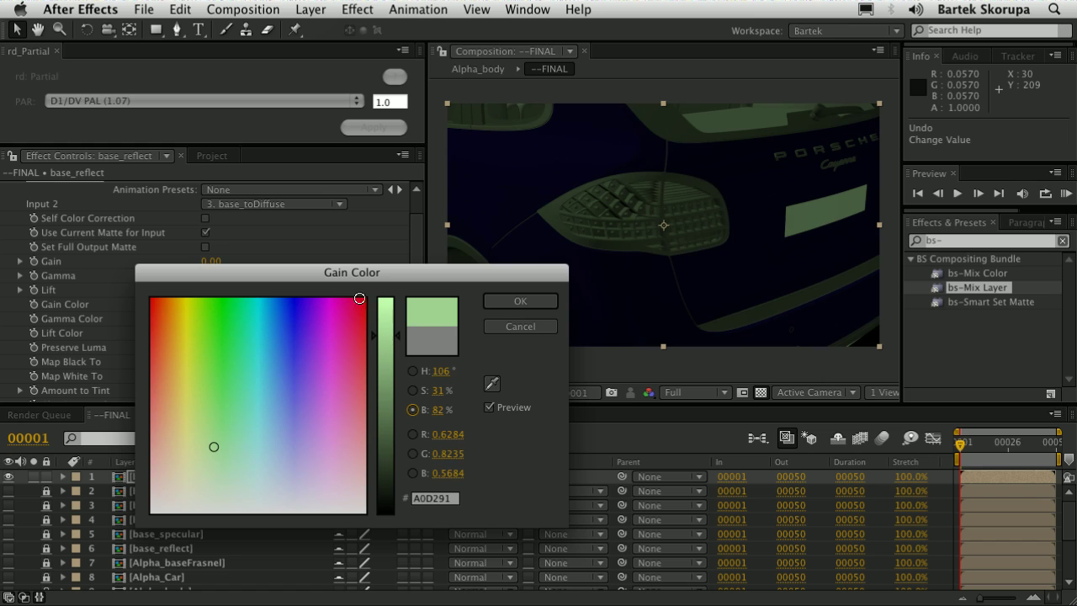
left_click_drag(364, 279, 375, 267)
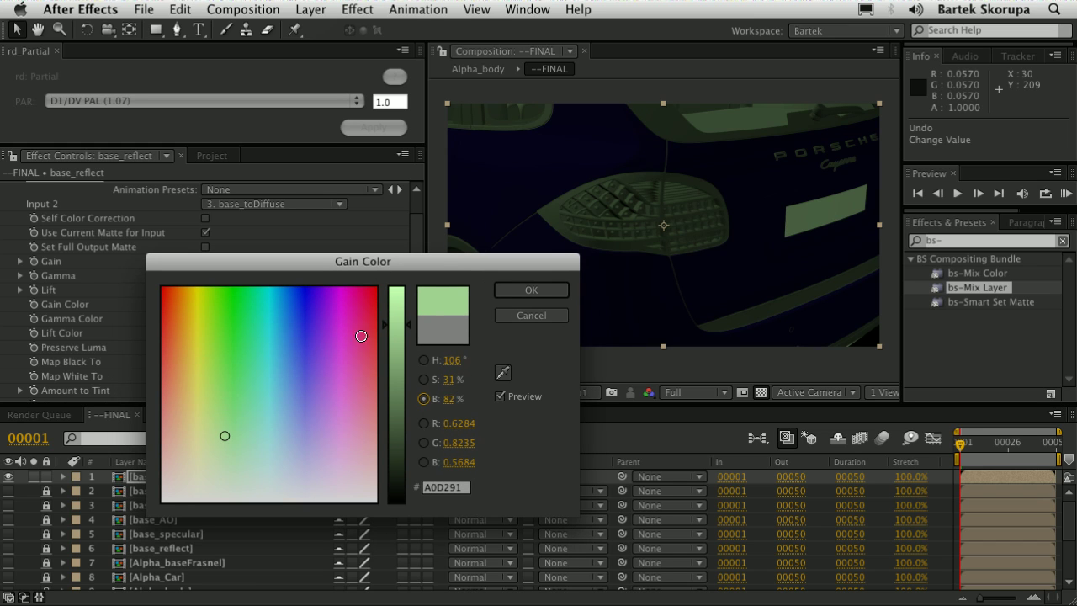
mouse_move(393, 327)
left_mouse_down()
mouse_move(394, 342)
mouse_move(394, 329)
left_mouse_up()
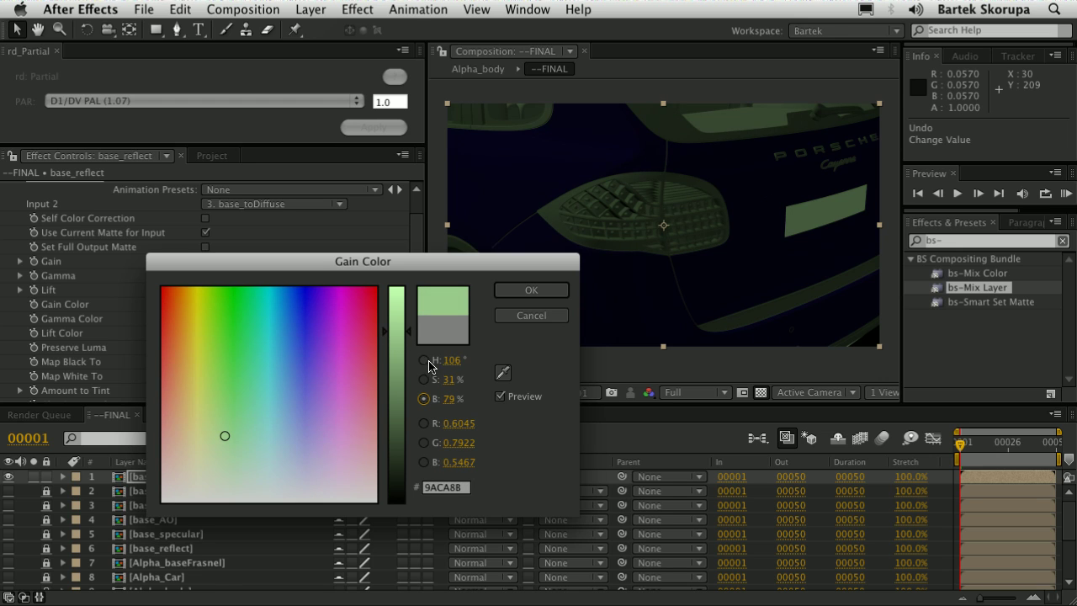
left_click(424, 360)
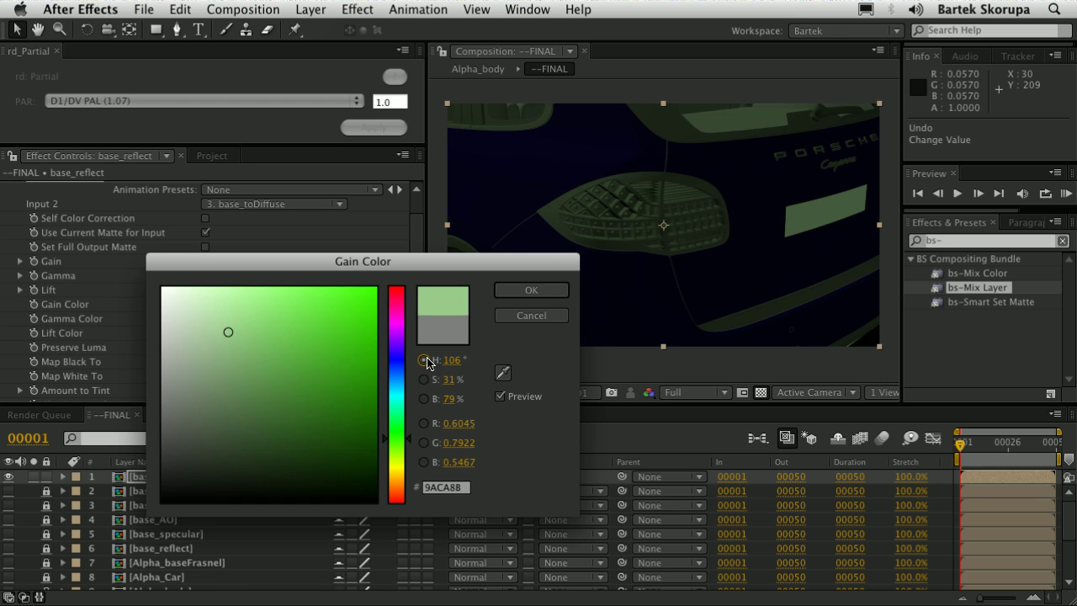
left_click(424, 398)
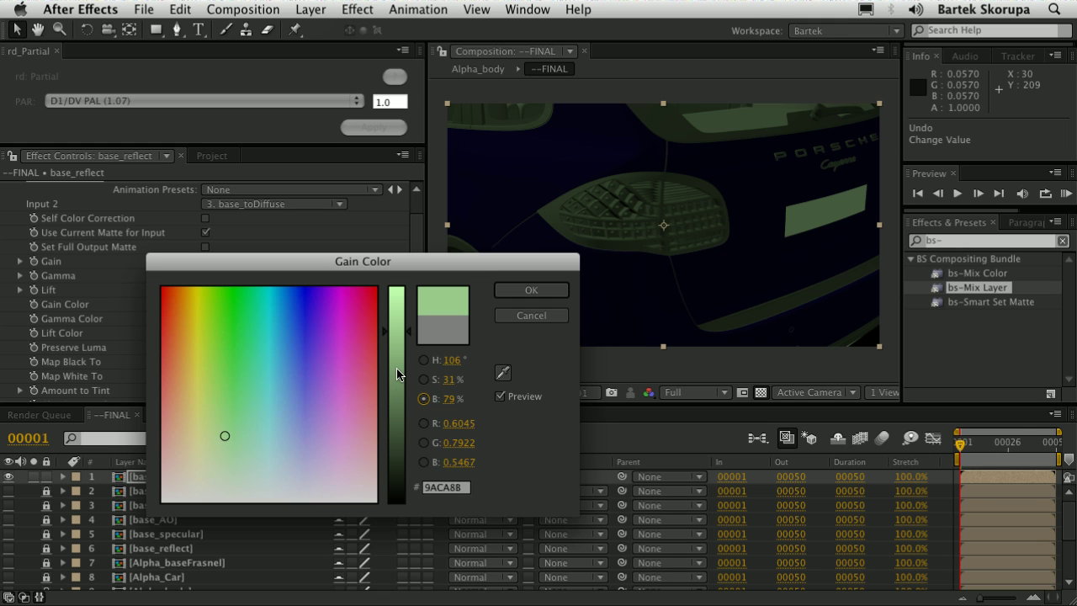
Dismiss the colour picker and reset Gain Color to its default grey.
key("Return")
right_click(70, 305)
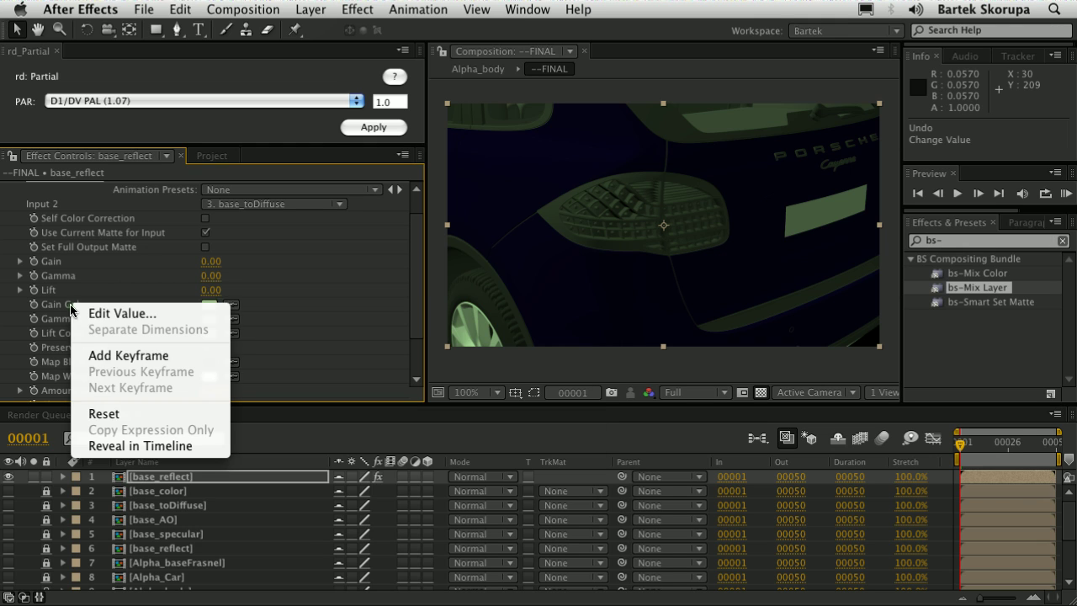
left_click(104, 414)
Apply a third bs-Mix Layer to base_reflect with Input 2 as base_reflect and Self Color Correction on.
left_click(7, 203)
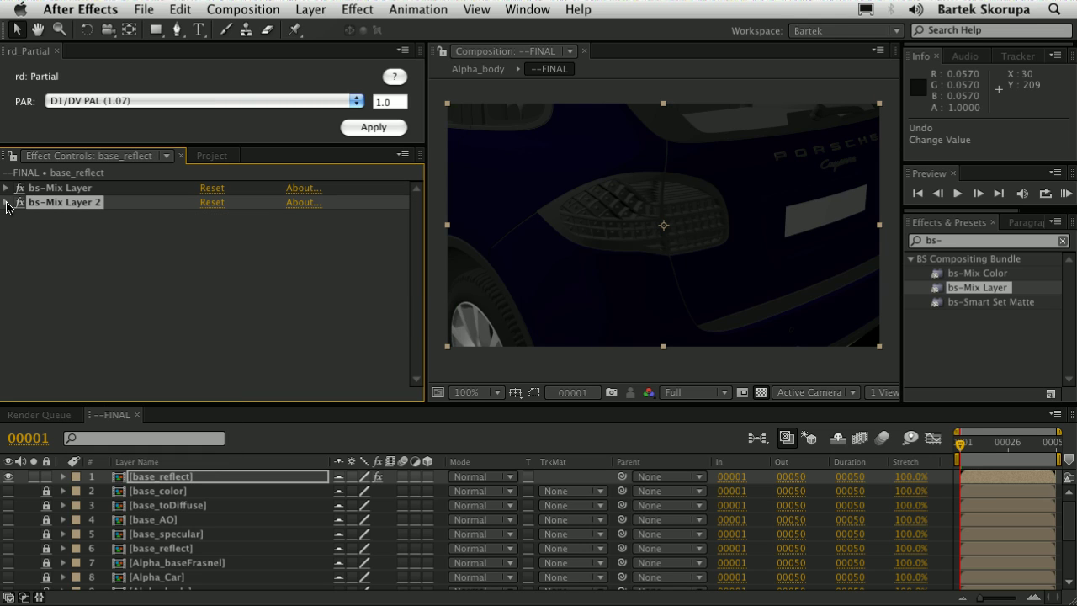
left_click_drag(971, 289, 641, 257)
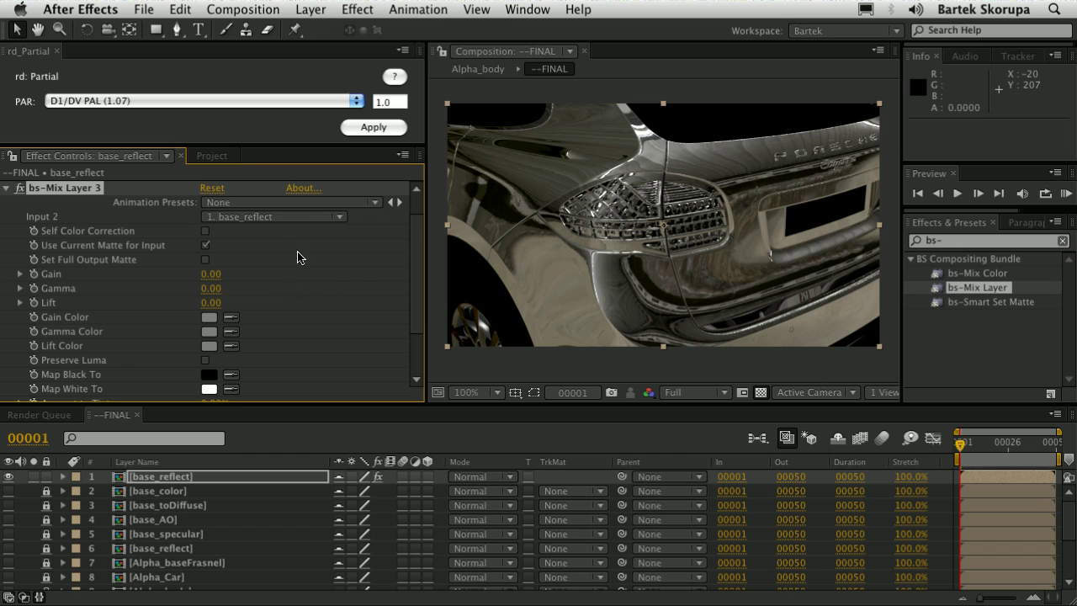
left_click(178, 477)
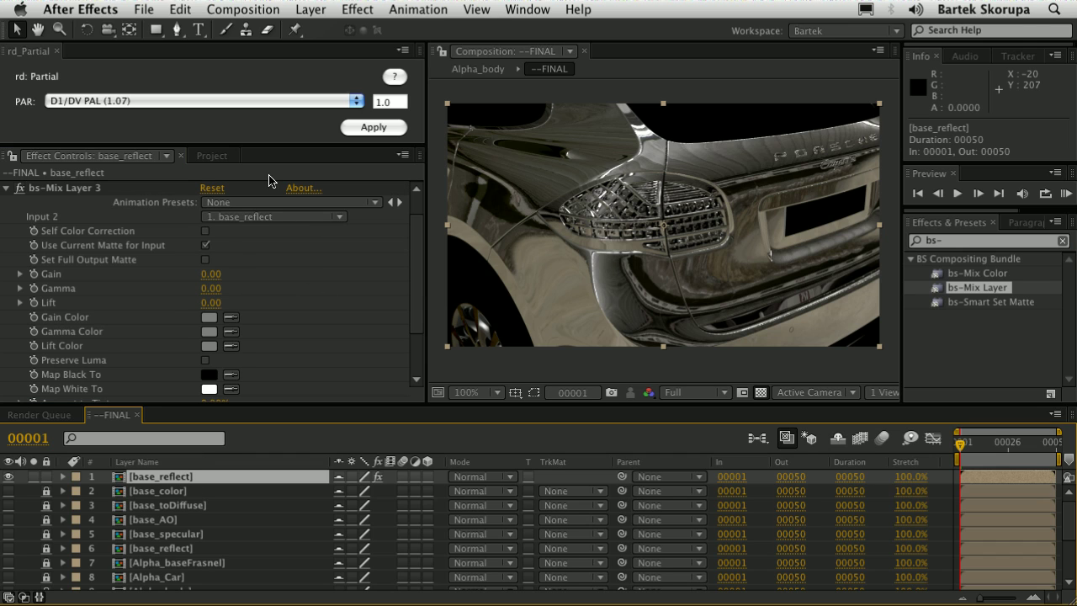
left_click(279, 217)
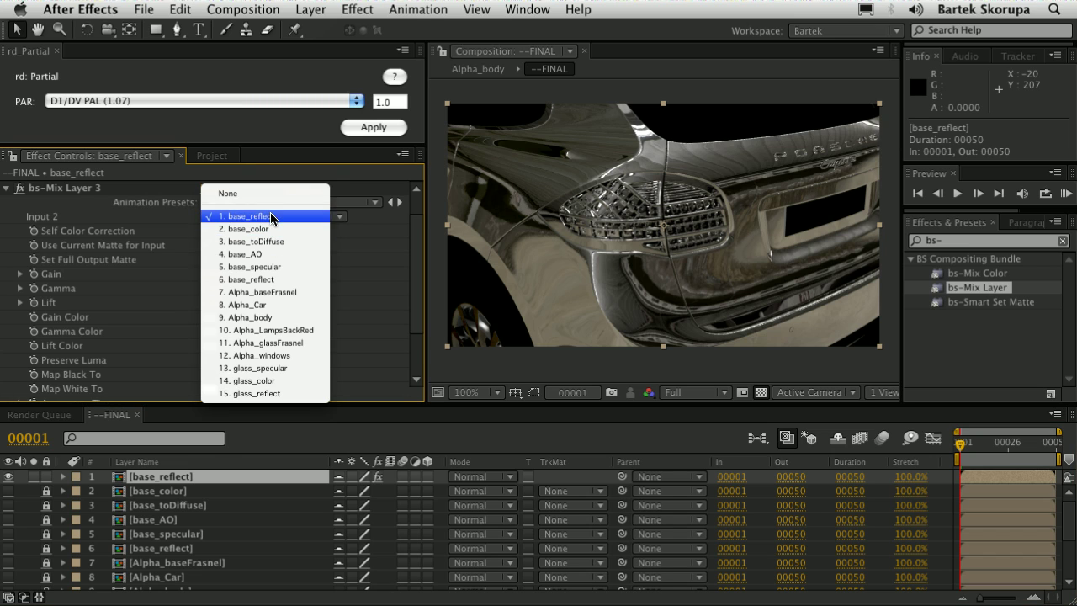
left_click(271, 217)
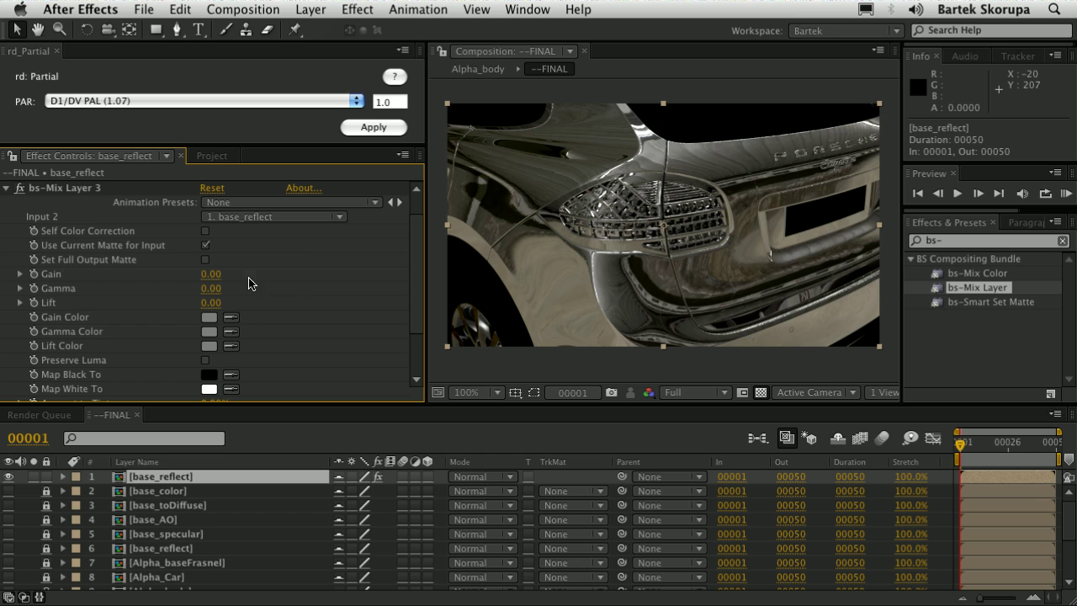
left_click(206, 231)
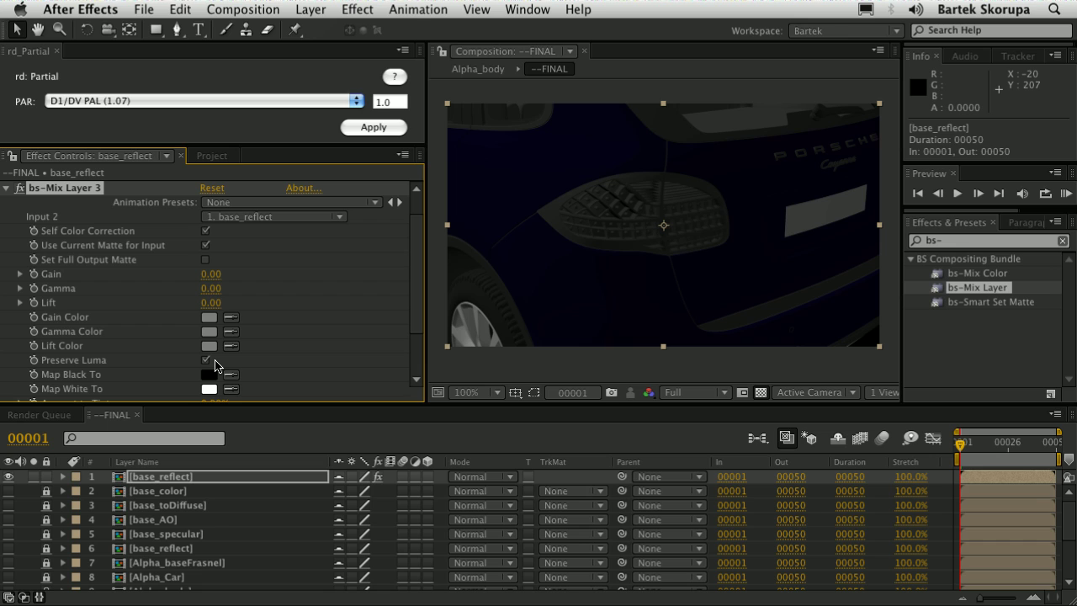
Set bs-Mix Layer 3's Gain to 0.53, Lift to 0.06, and Gain Color to green.
left_click_drag(213, 278, 257, 271)
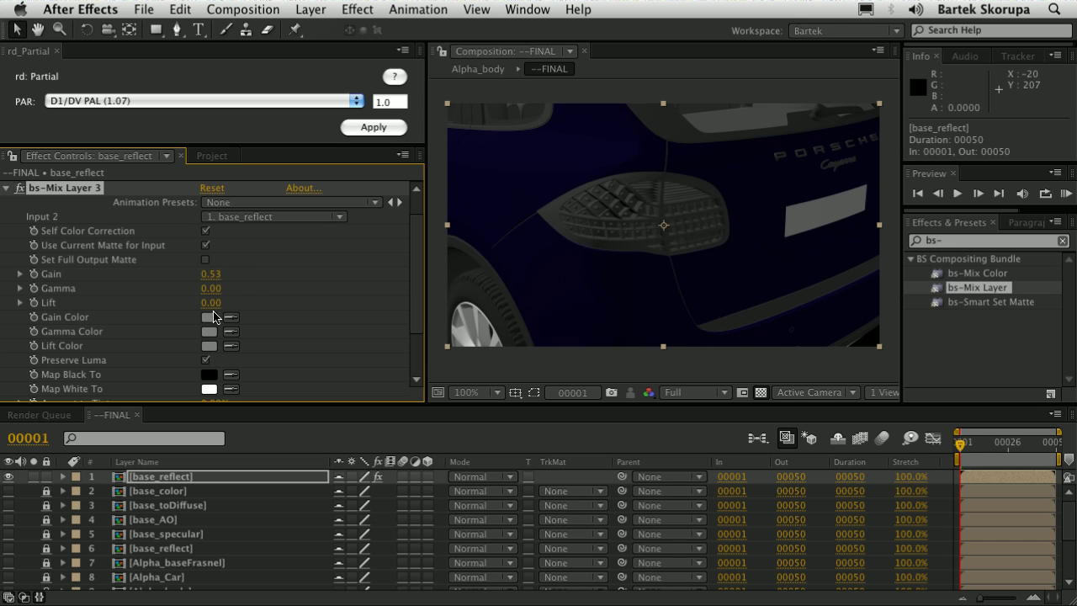
mouse_move(210, 303)
left_mouse_down()
mouse_move(222, 303)
mouse_move(223, 287)
left_mouse_up()
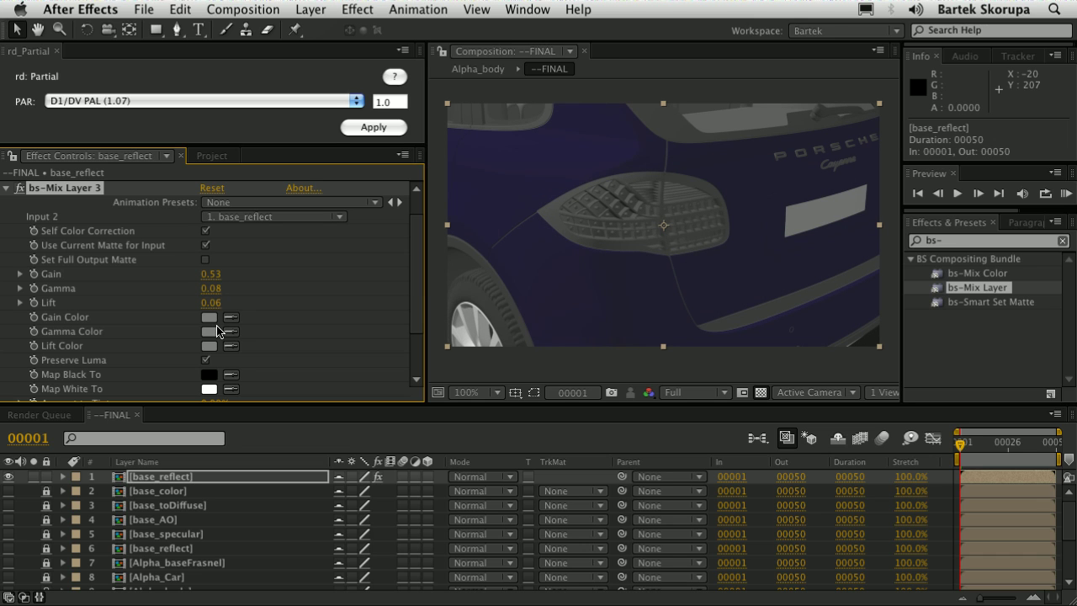
left_click(209, 318)
left_click_drag(265, 393, 243, 368)
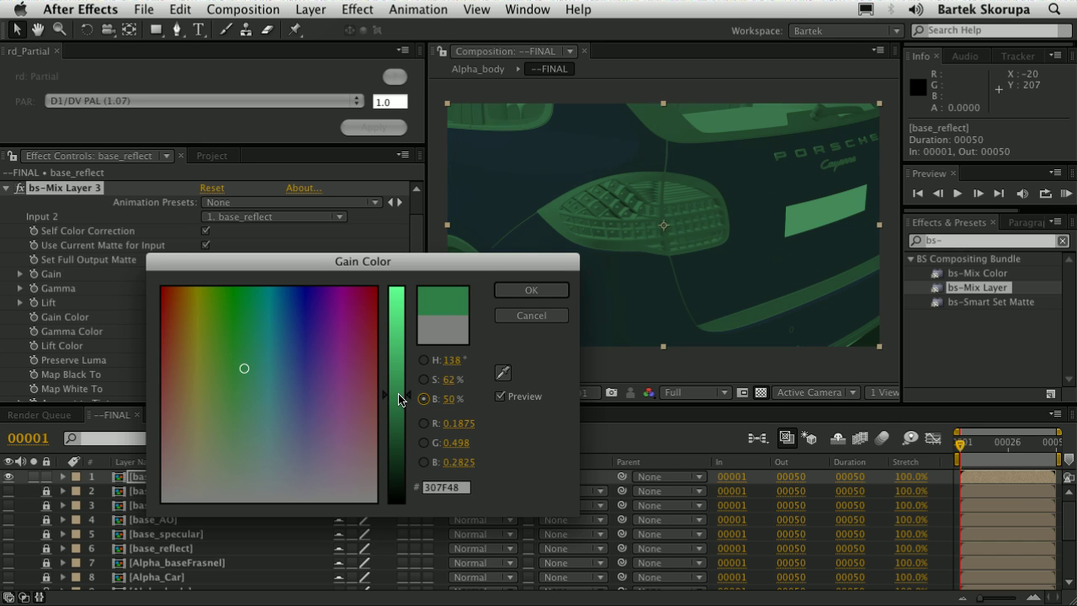
left_click_drag(401, 396, 399, 368)
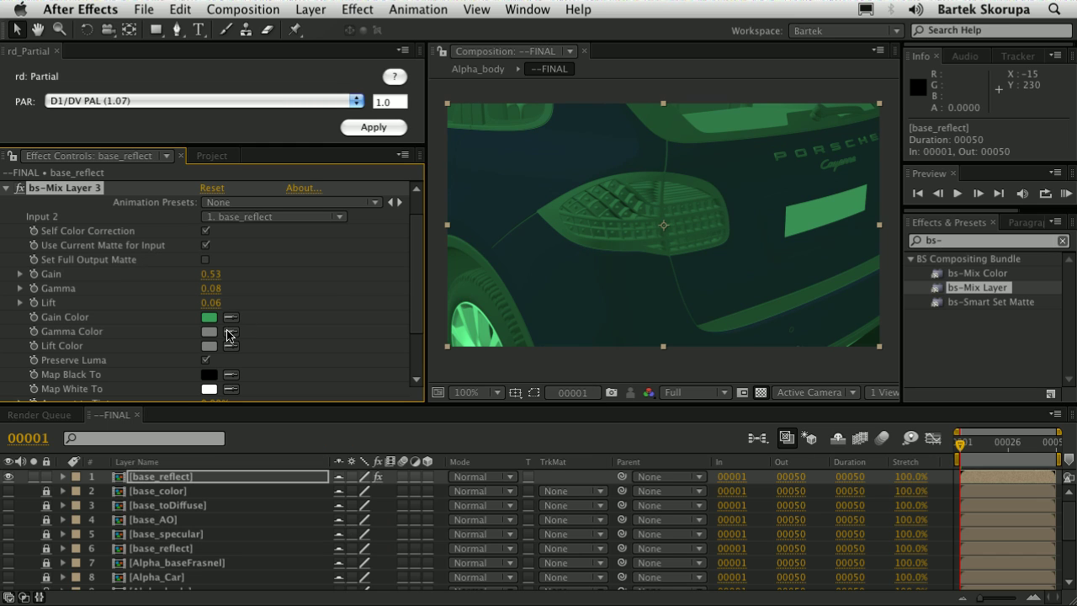
Give the third mix a purple Lift Color and turn on Preserve Luma.
left_click(210, 346)
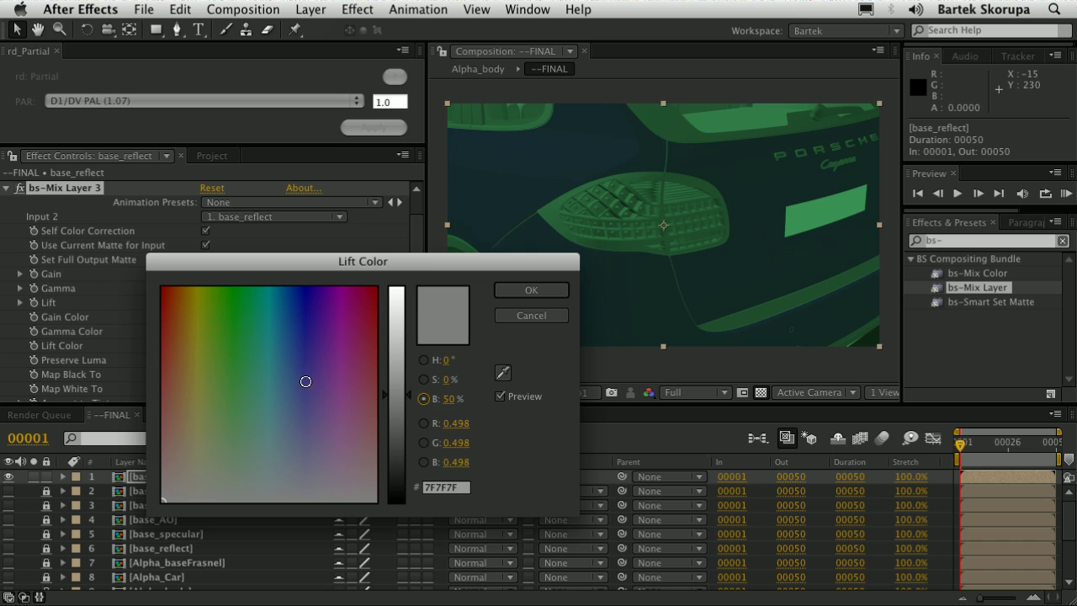
left_click(342, 356)
left_click(510, 291)
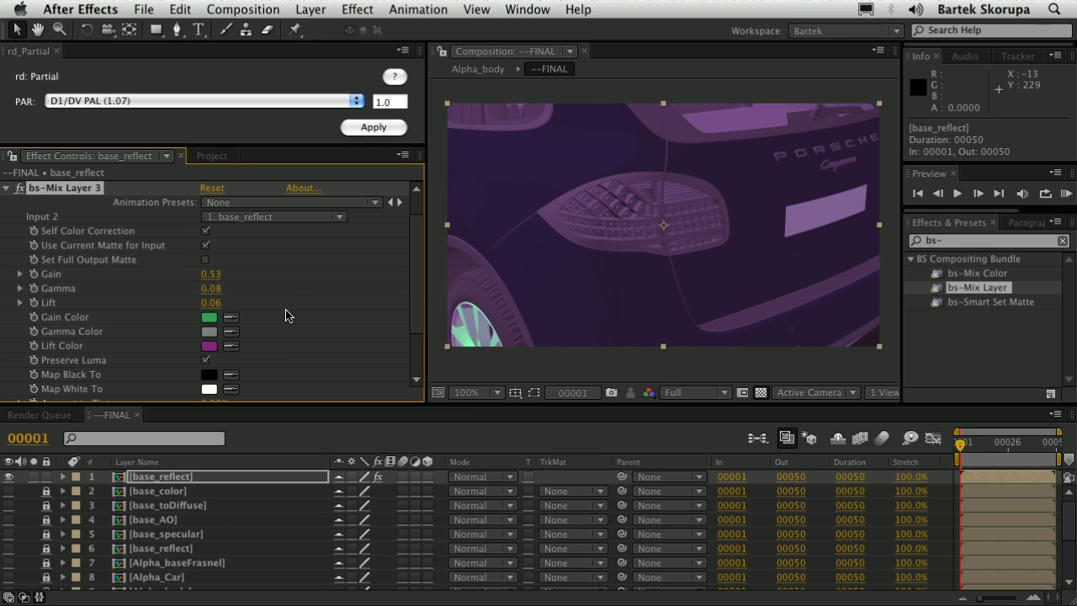
left_click(206, 360)
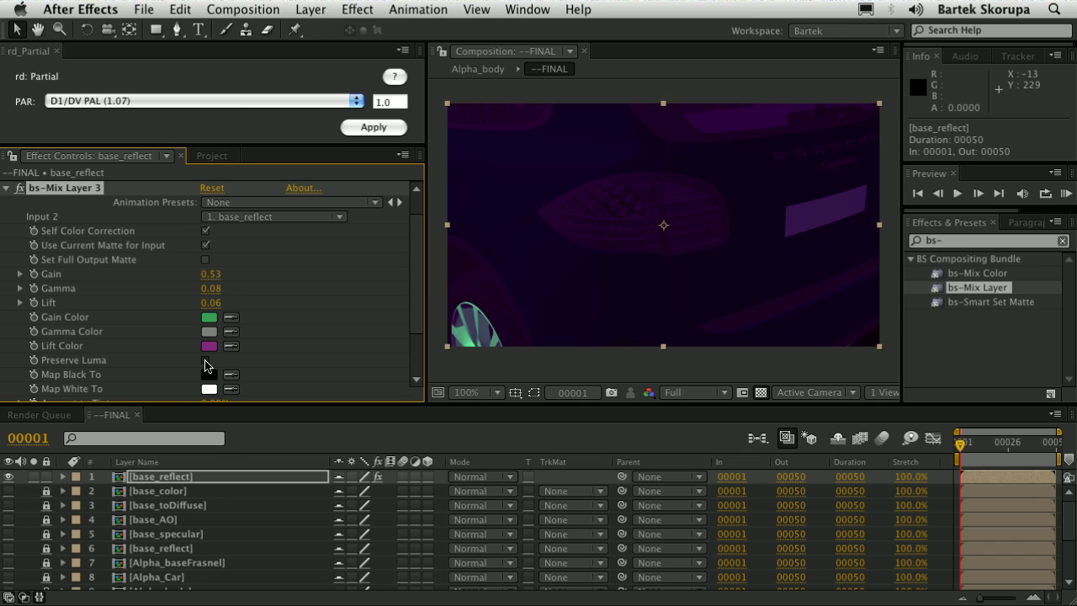
left_click(207, 362)
Raise Amount to Tint to 100% and set Map White To a tan FFD895.
scroll(277, 360, "down", 1)
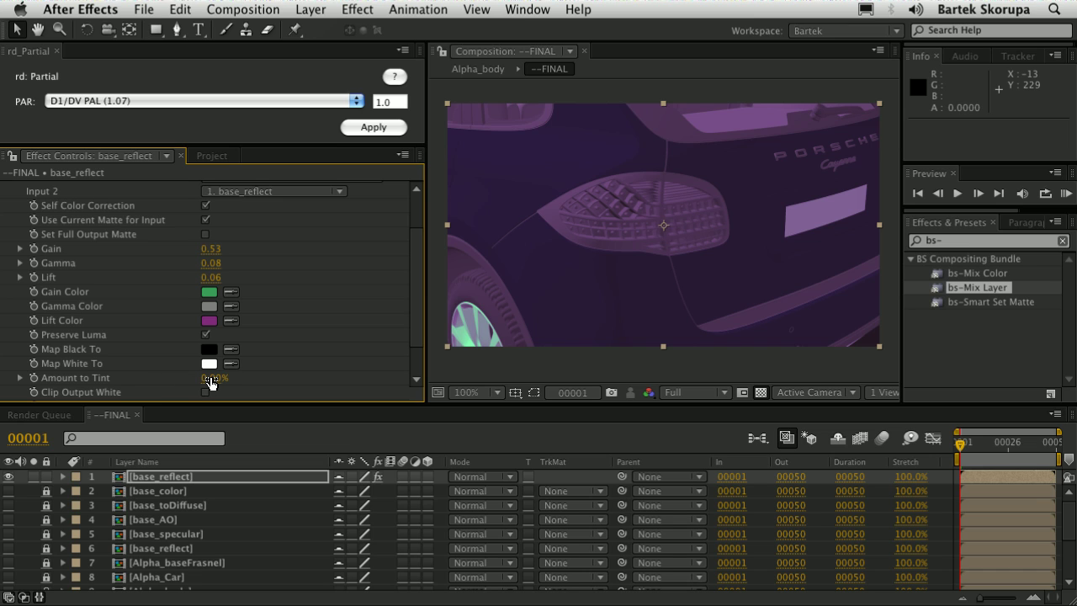
left_click_drag(211, 384, 221, 378)
left_click_drag(289, 373, 348, 370)
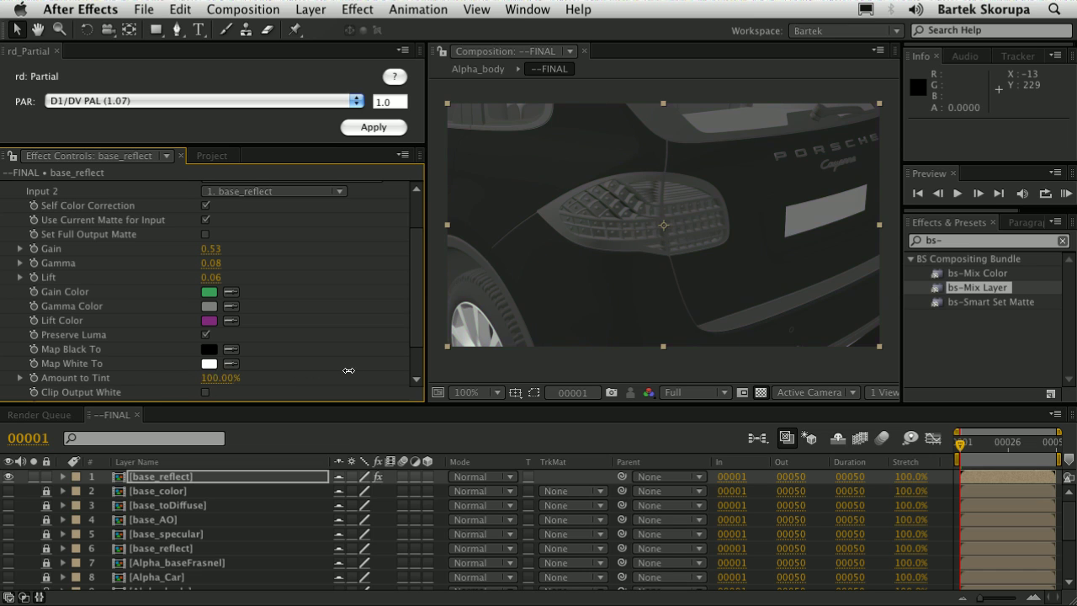
left_click(209, 364)
left_click_drag(200, 394, 184, 413)
left_click(532, 290)
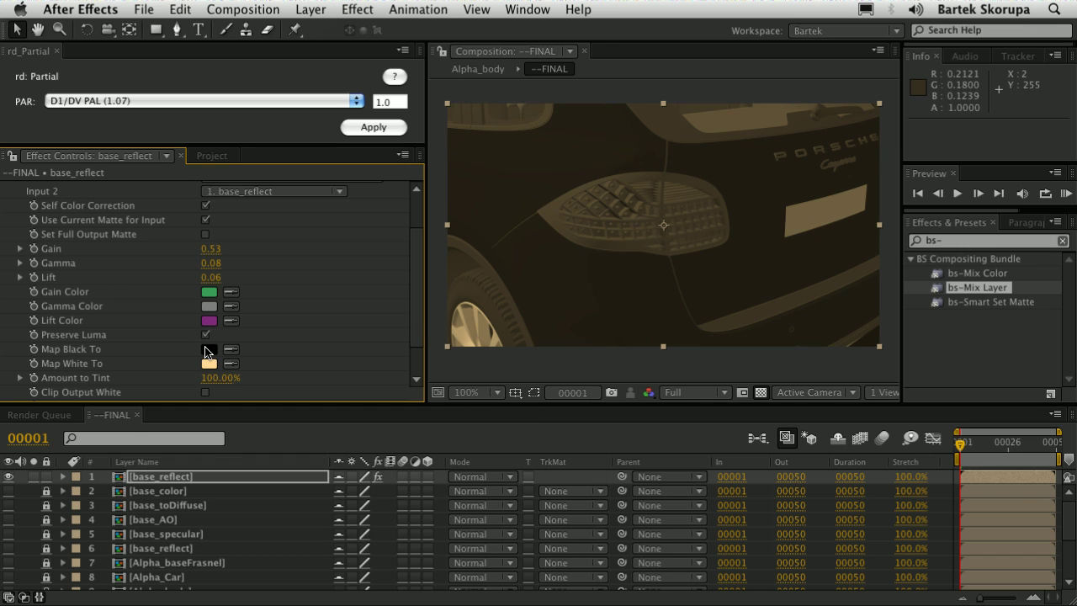
Set Map Black To a dark red 7D0909 for the reflection's shadows.
left_click(207, 350)
left_click(397, 396)
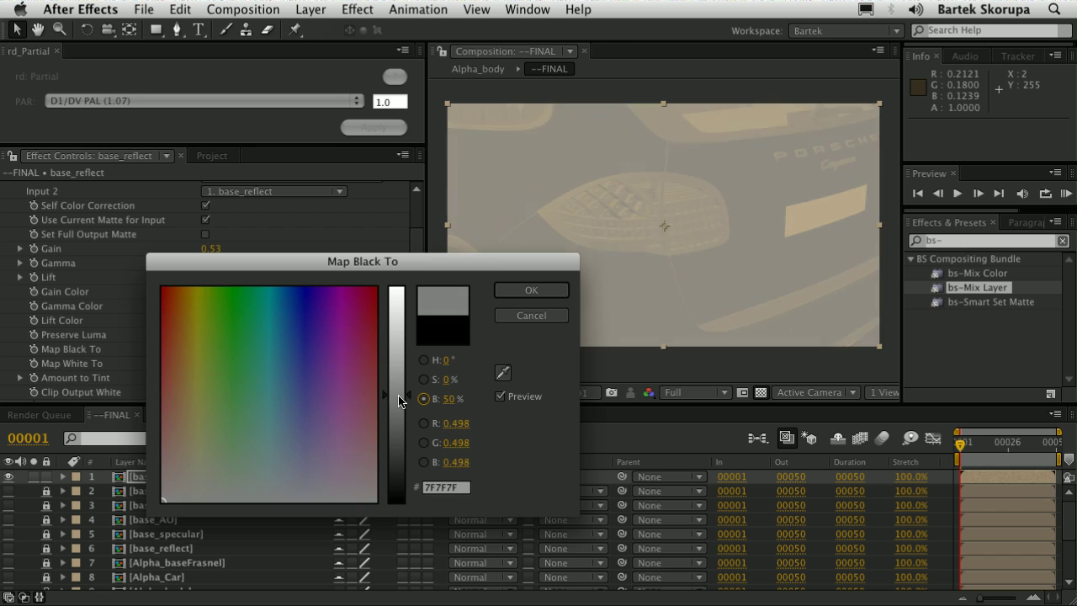
left_click(375, 303)
left_click(531, 291)
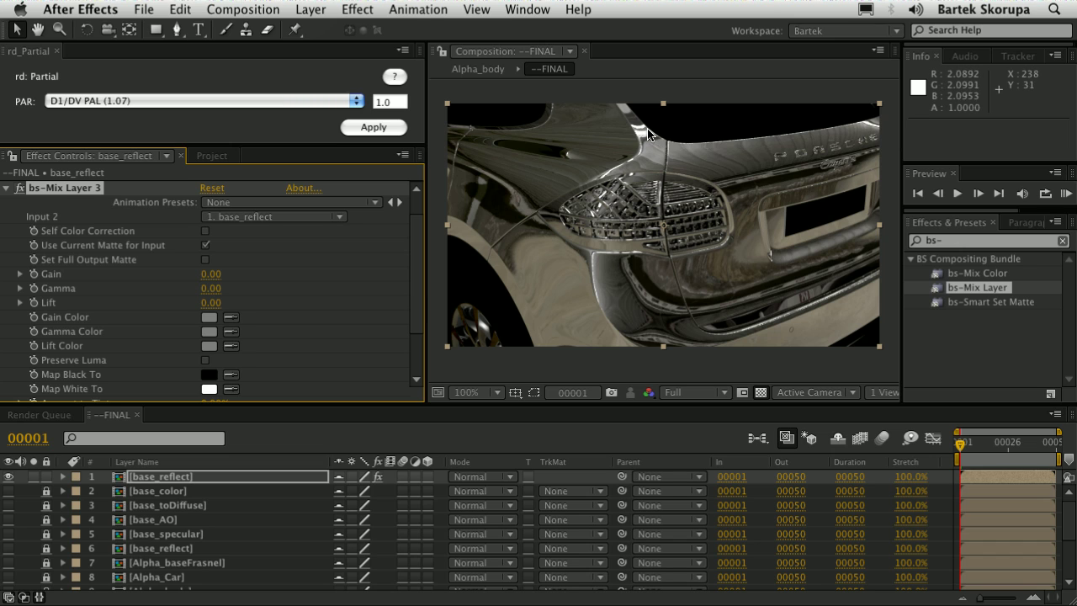
Try Clip Output White on the reflection pass, then turn it back off.
scroll(293, 308, "down", 3)
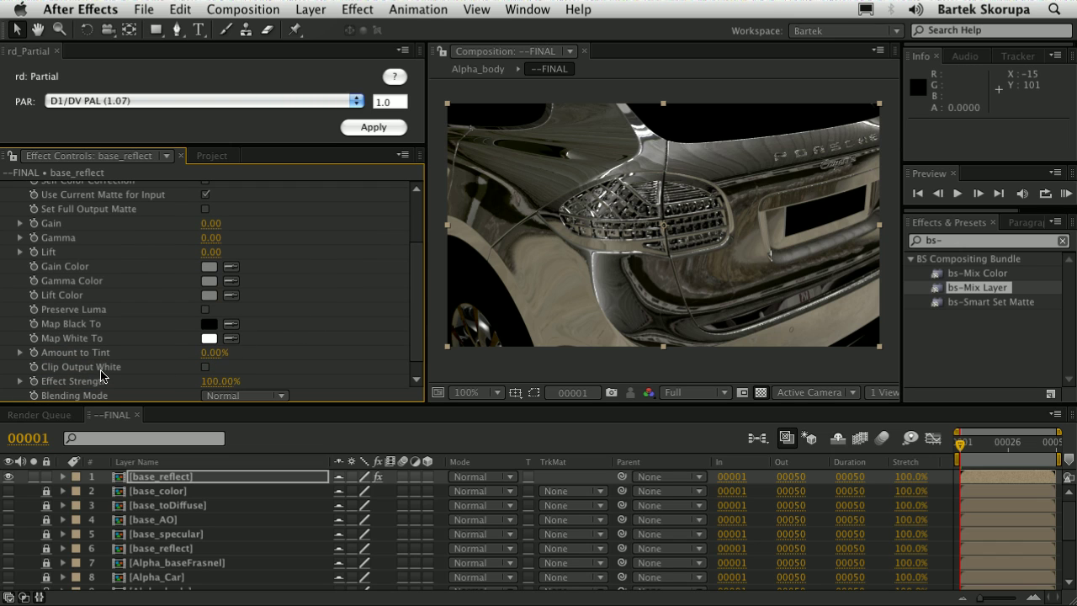
left_click(206, 368)
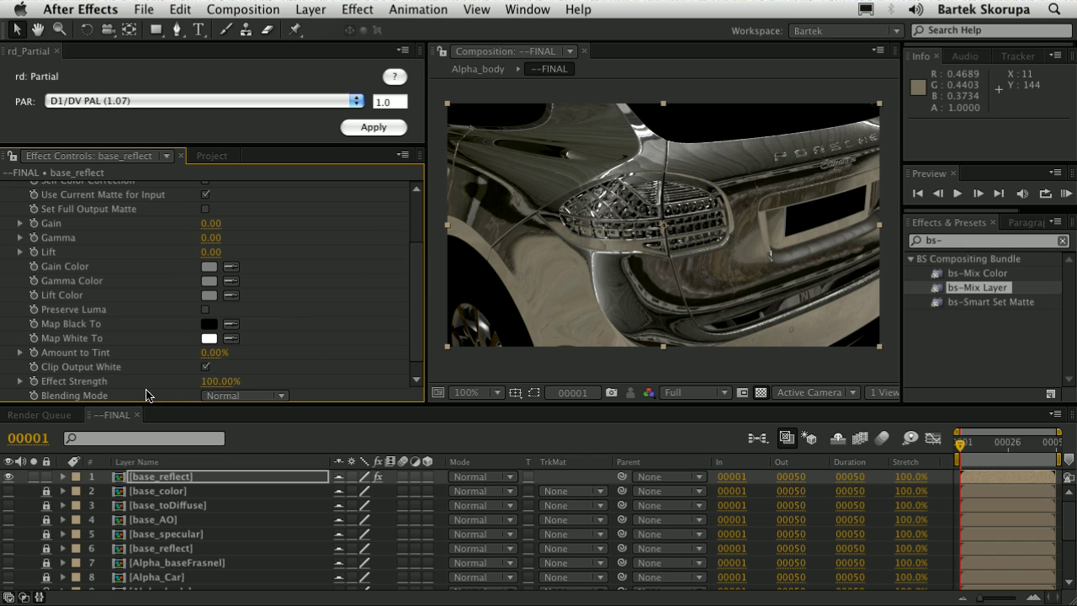
left_click(204, 365)
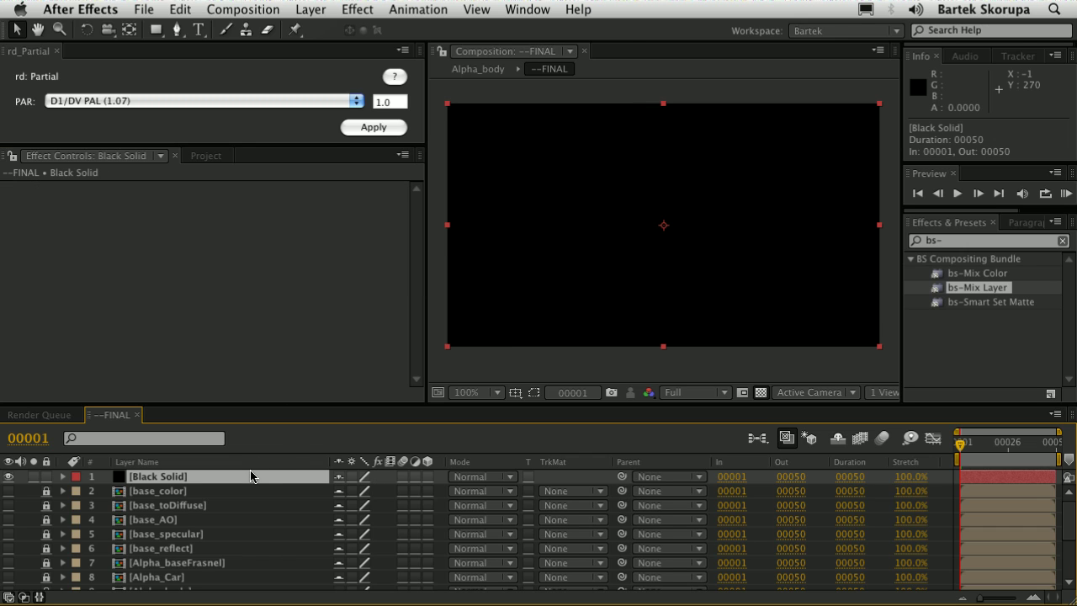
Enable Hide Shy Layers so the Timeline lists only the Black Solid.
scroll(232, 505, "down", 5)
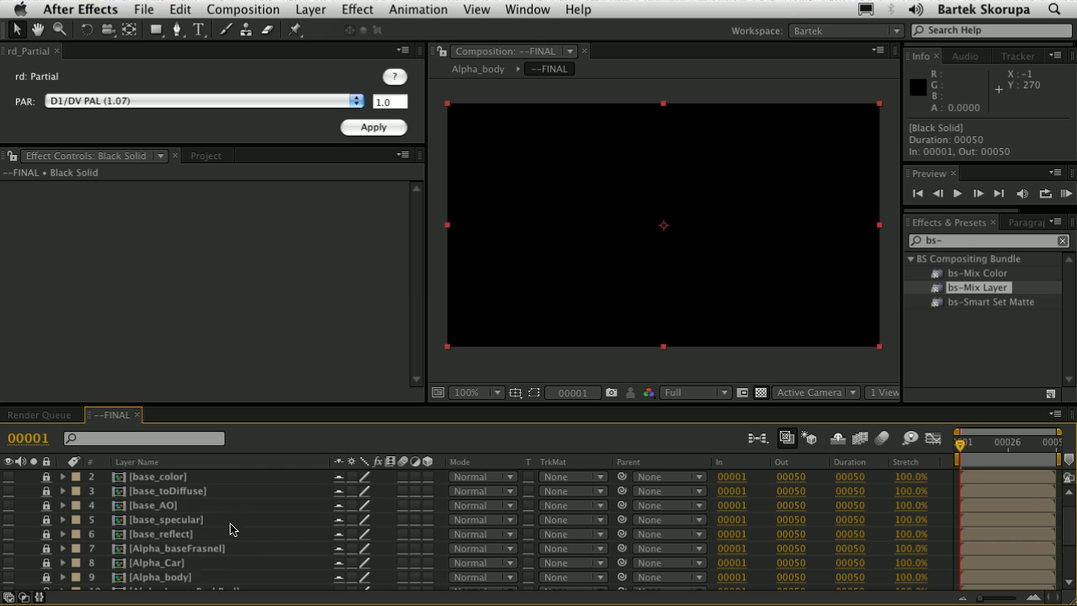
scroll(200, 553, "up", 5)
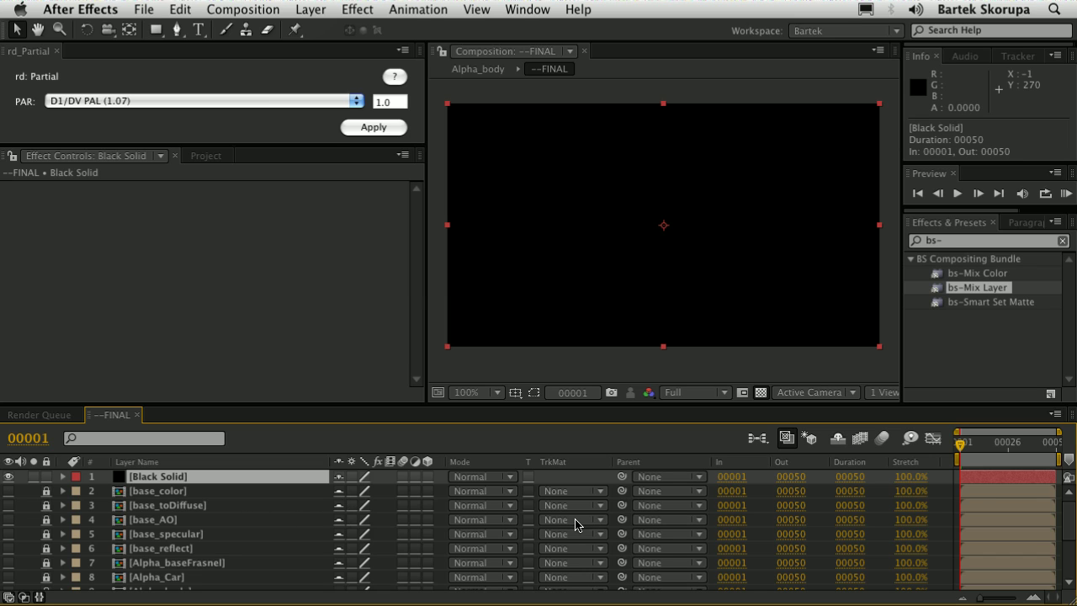
left_click(839, 438)
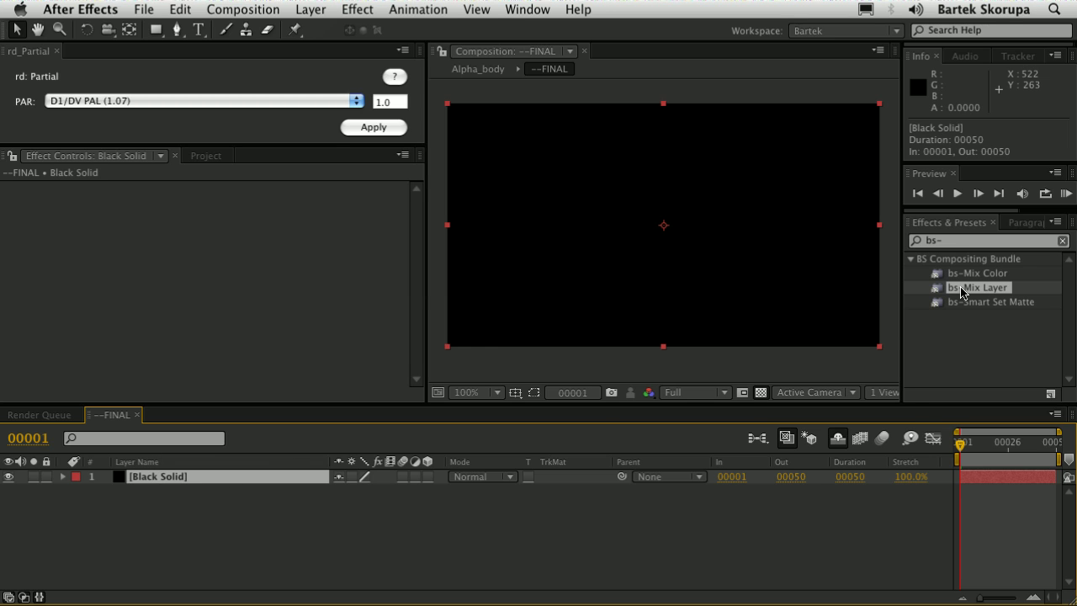
Apply bs-Mix Layer to the Black Solid with Input 2 set to base_color.
left_click_drag(964, 291, 706, 265)
left_click(267, 216)
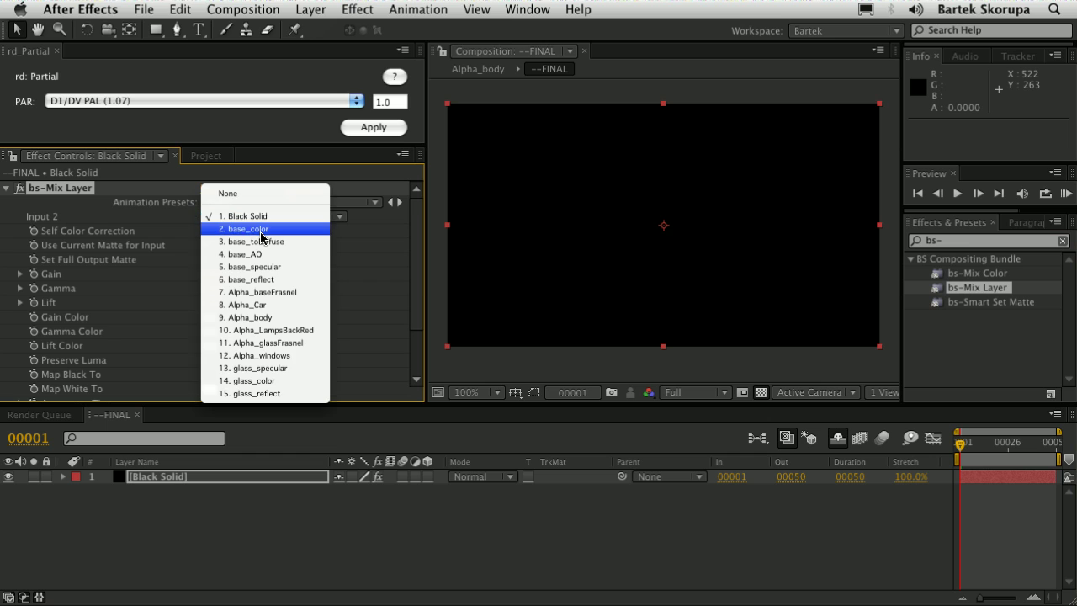
left_click(262, 229)
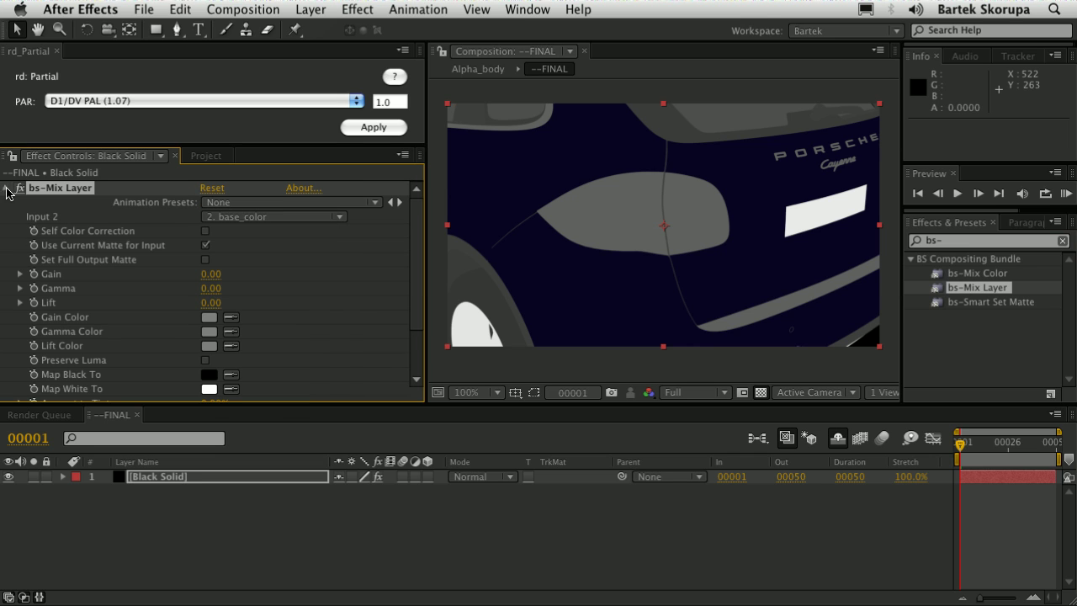
left_click(6, 191)
Duplicate the mix for base_toDiffuse using Multiply blending.
key("super+d")
left_click(266, 217)
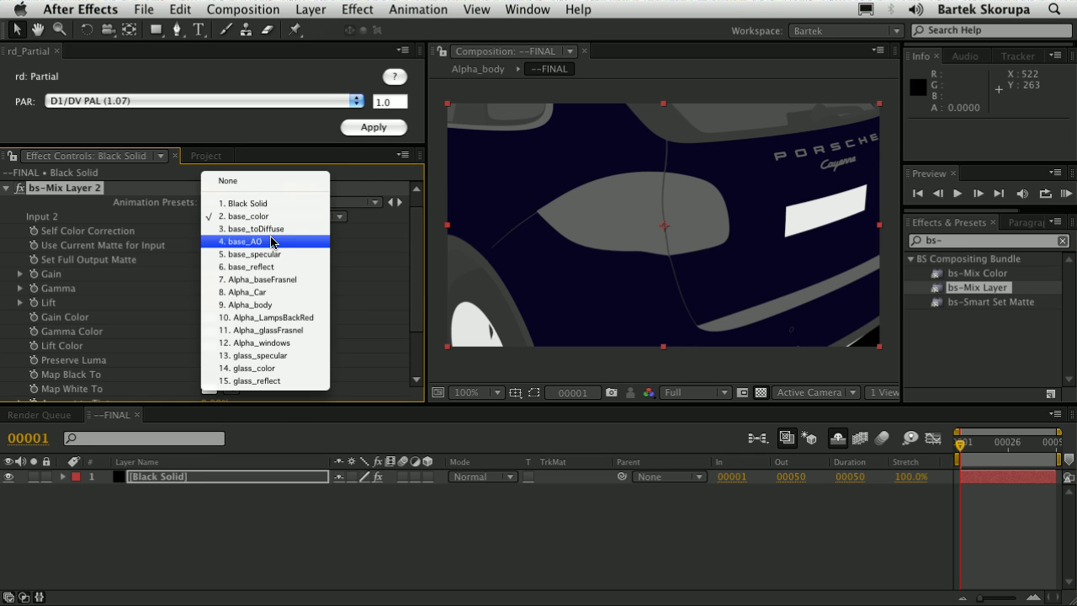
left_click(270, 229)
scroll(329, 300, "down", 3)
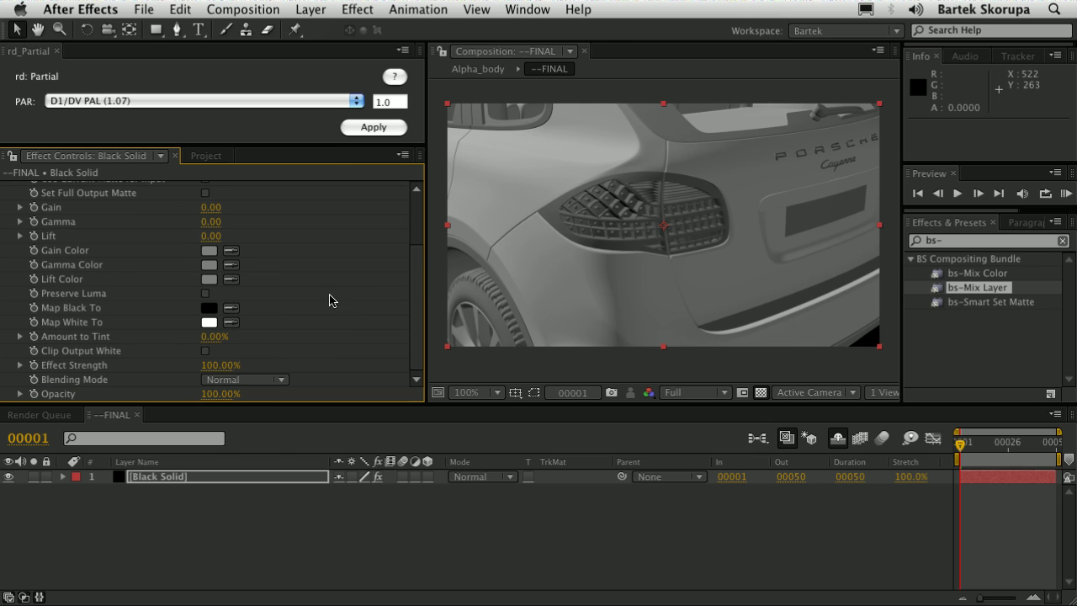
left_click(226, 377)
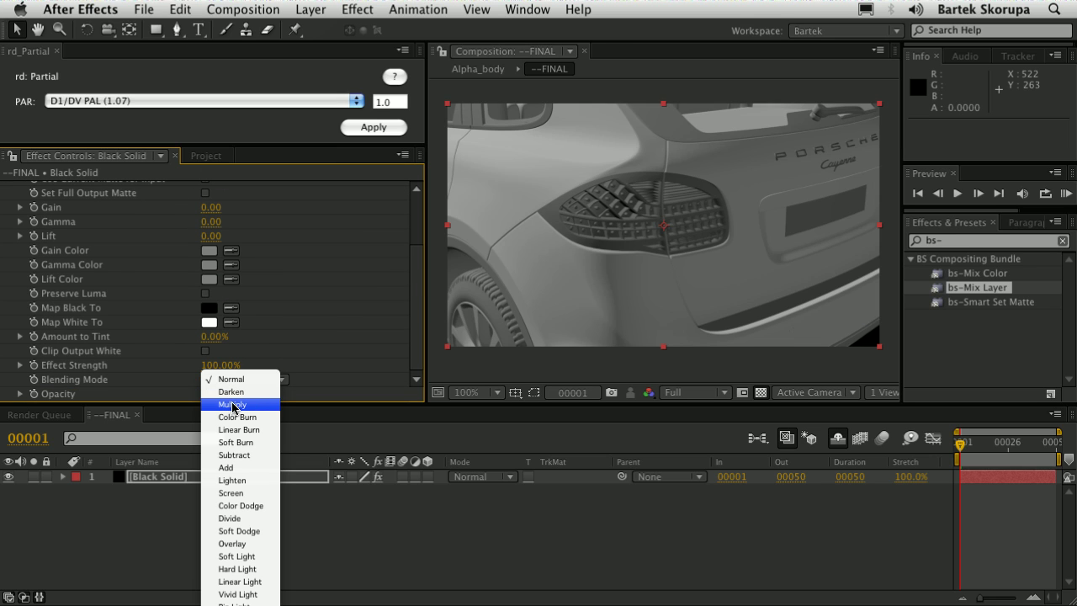
left_click(232, 406)
scroll(139, 284, "up", 3)
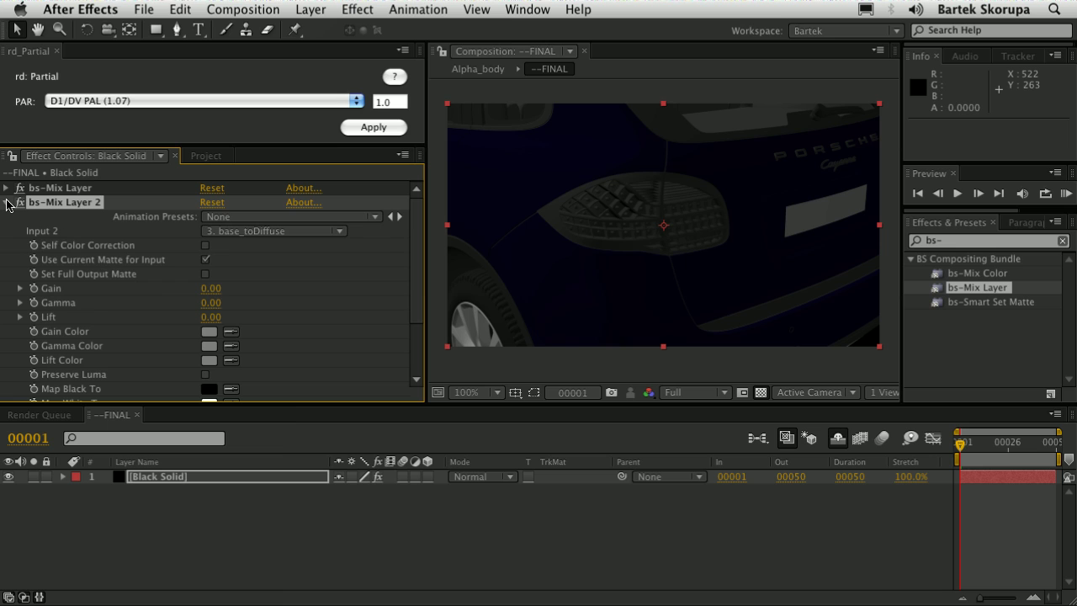
left_click(7, 202)
Duplicate the multiplying mix and switch its input to base_AO.
key("super+d")
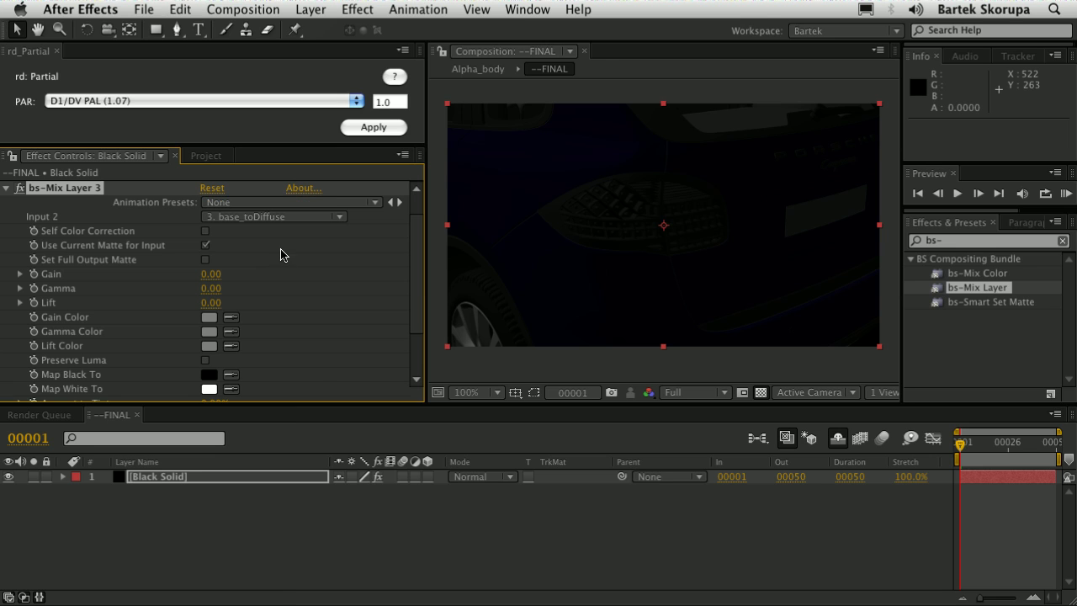
left_click(278, 219)
left_click(252, 233)
scroll(317, 336, "down", 3)
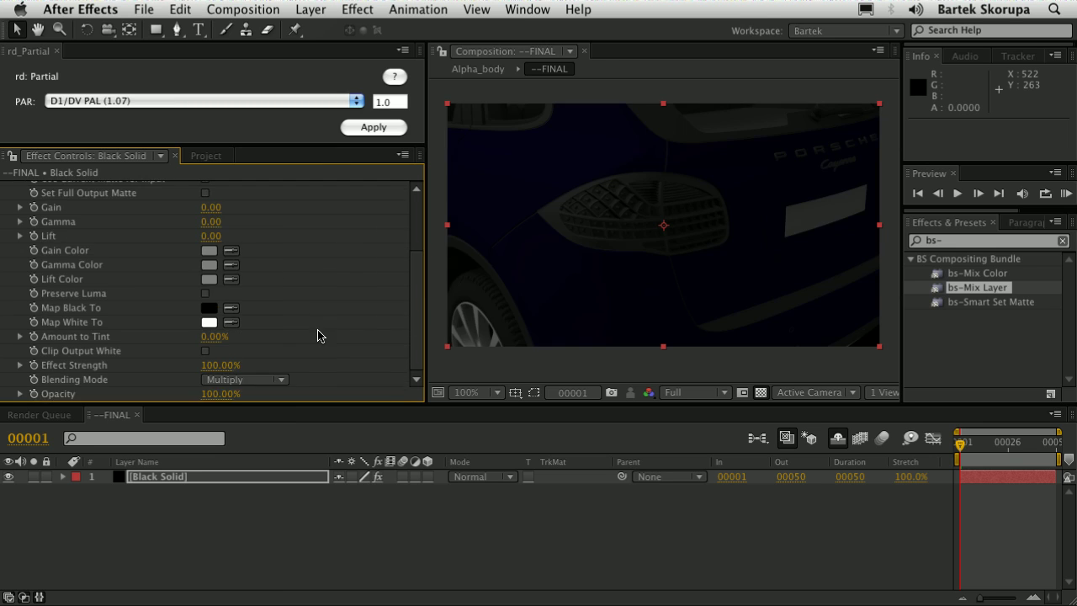
scroll(139, 303, "up", 5)
left_click(6, 216)
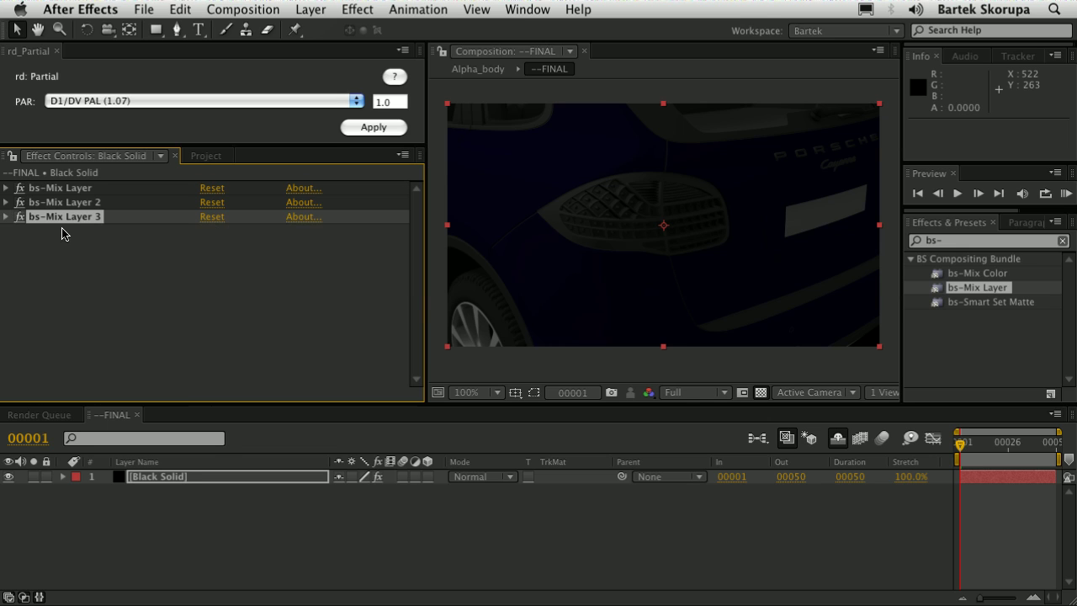
Duplicate again for base_specular with Add blending.
key("super+d")
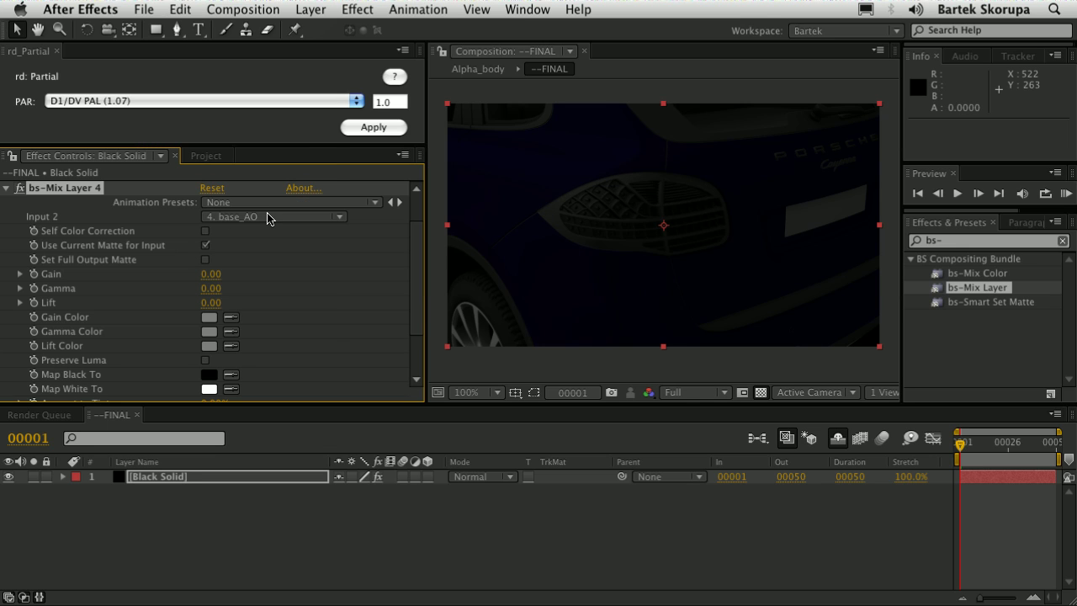
left_click(269, 217)
left_click(268, 228)
scroll(269, 328, "down", 3)
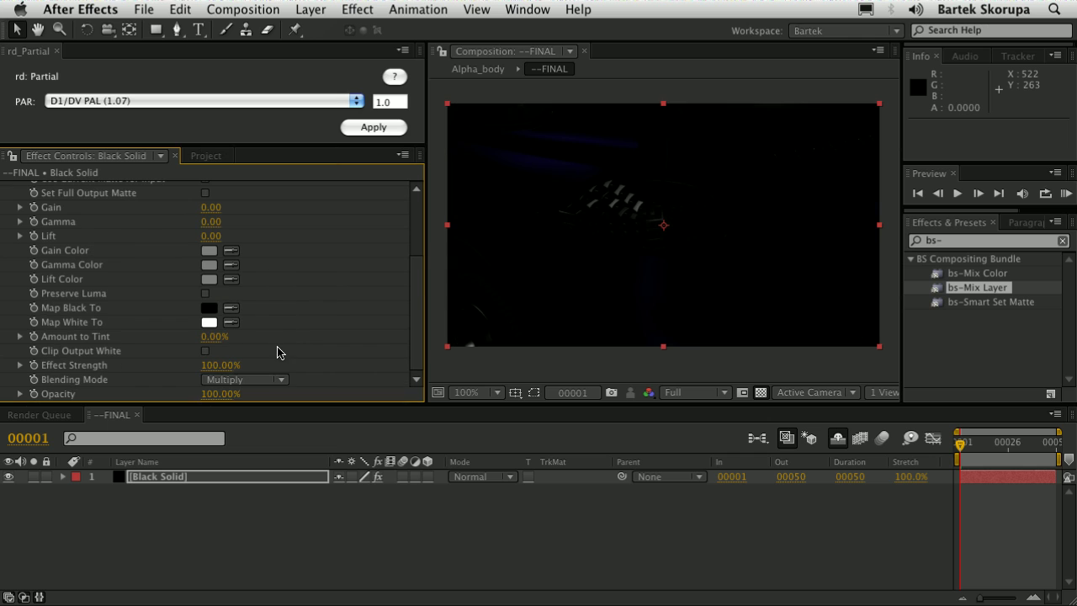
left_click(257, 383)
left_click(242, 440)
scroll(86, 263, "up", 3)
left_click(7, 231)
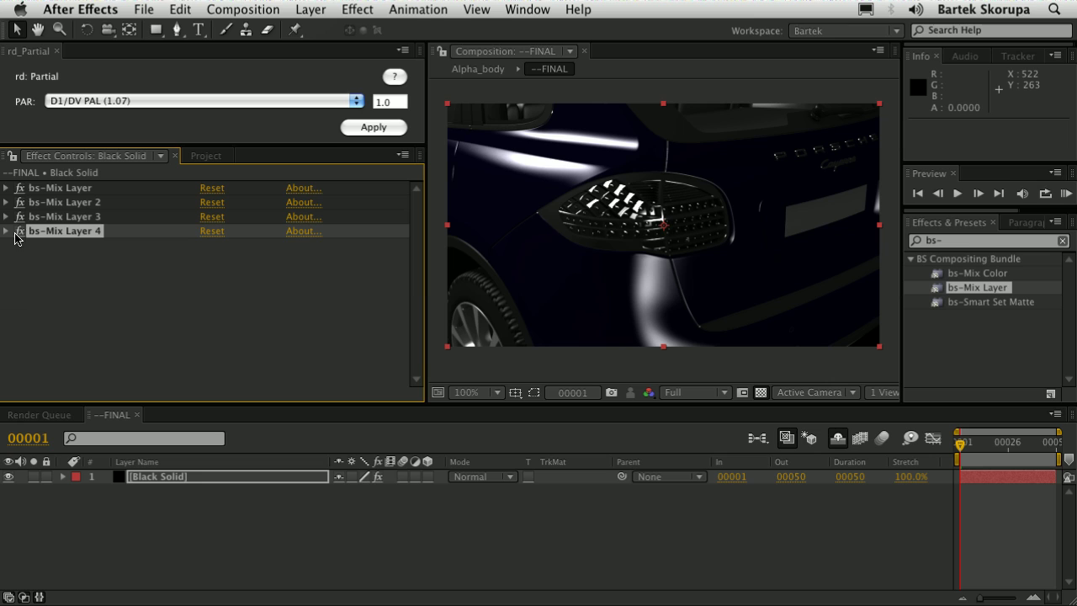
Rename the four Mix Layer effects color, toDiff, AO and spec.
left_click(77, 192)
key("Return")
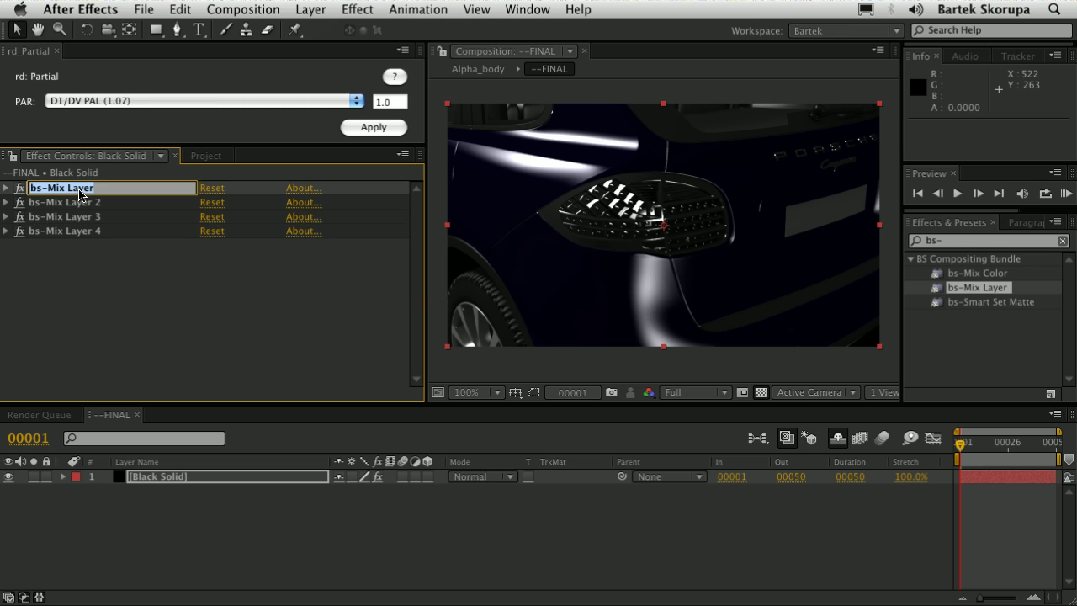
type("color")
key("Tab")
type("t")
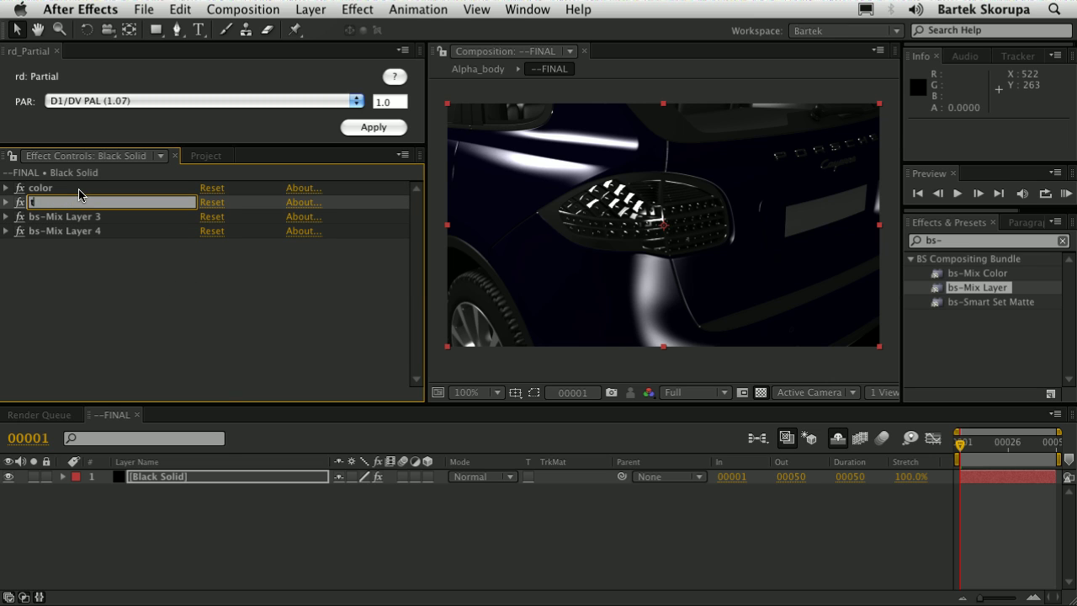
type("oDiff")
key("Tab")
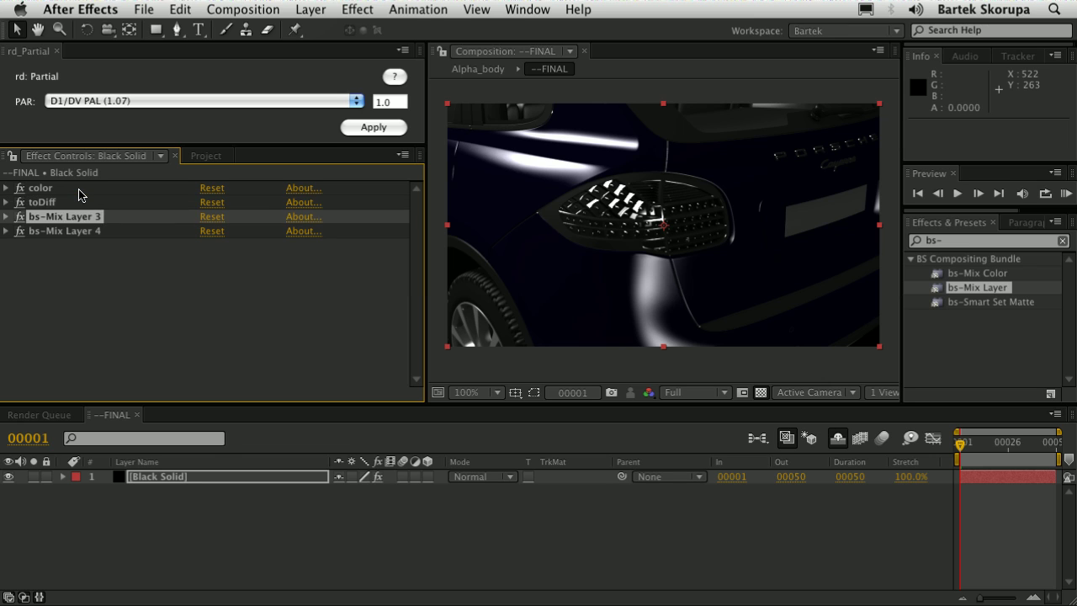
type("AO")
key("Tab")
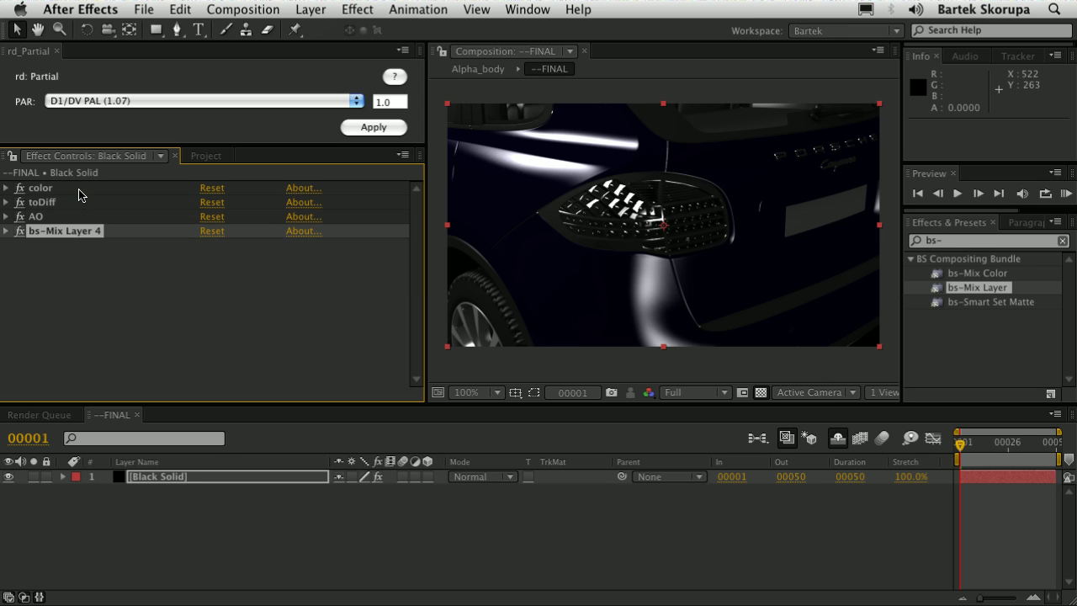
type("spec")
key("Return")
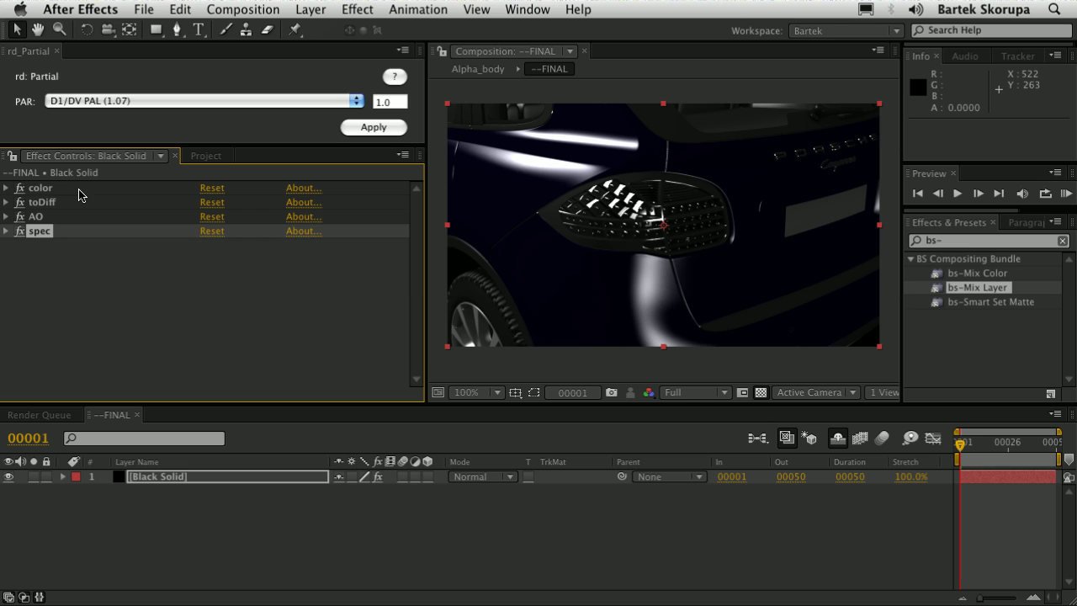
Add a self-corrected Mix Layer named CC with Gain 0.59, and lower spec opacity to 50%.
left_click_drag(978, 287, 813, 266)
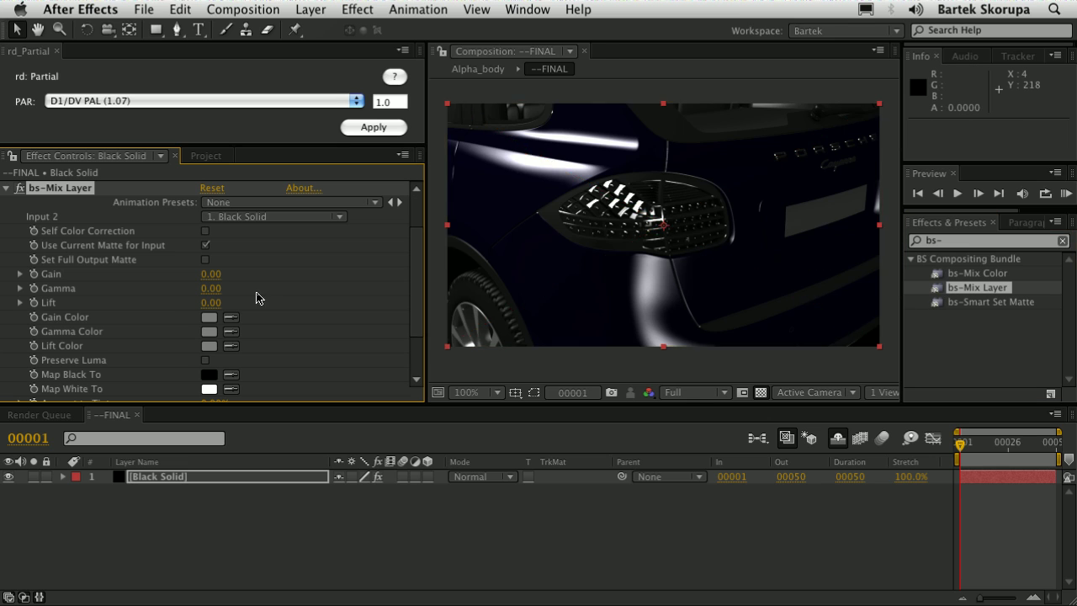
left_click(205, 231)
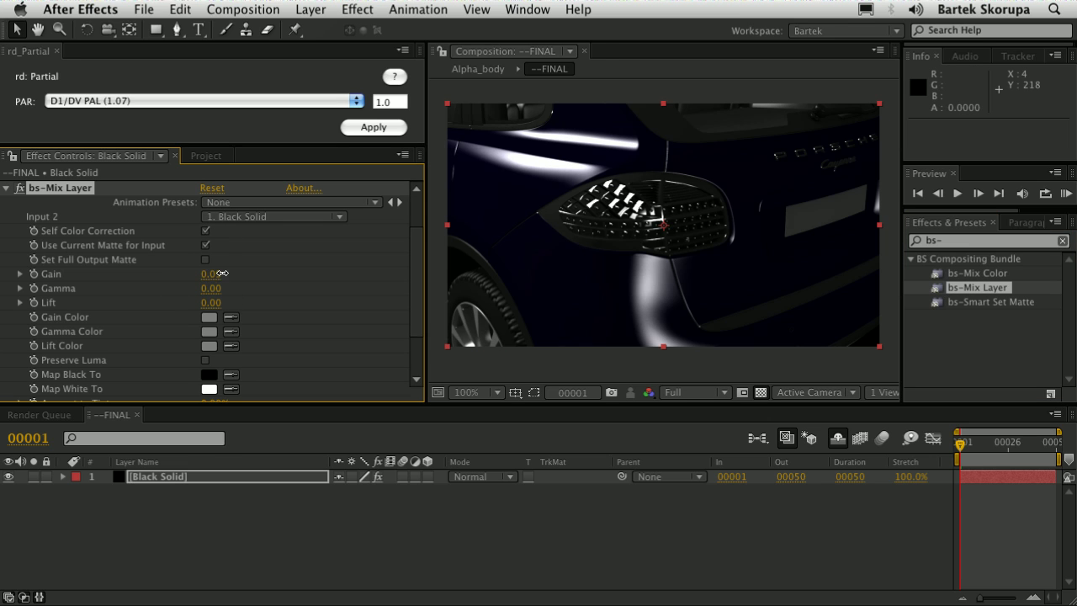
left_click_drag(221, 273, 260, 271)
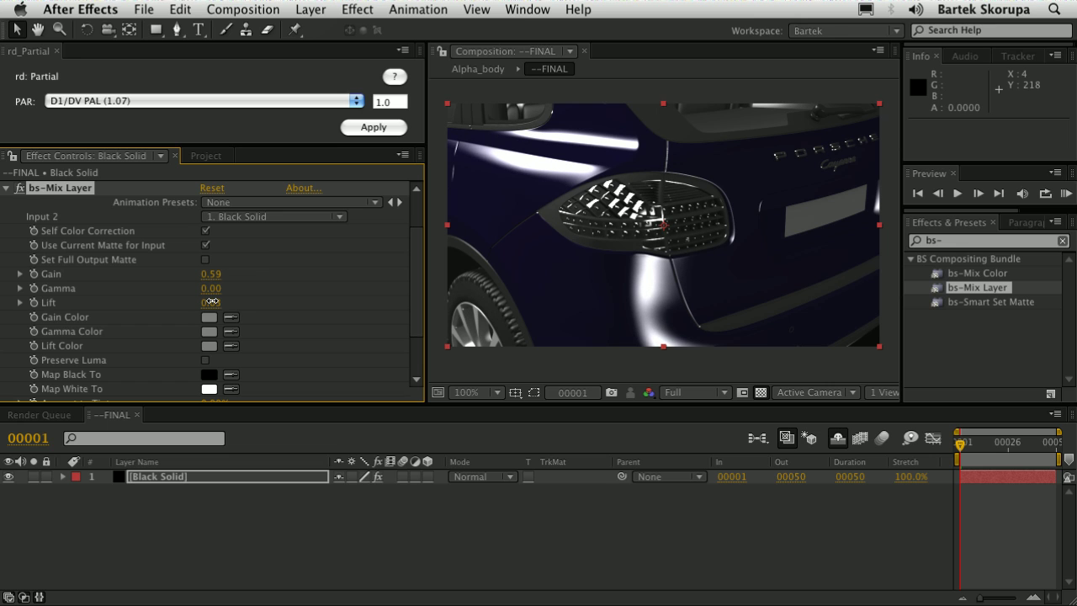
left_click(5, 188)
key("Return")
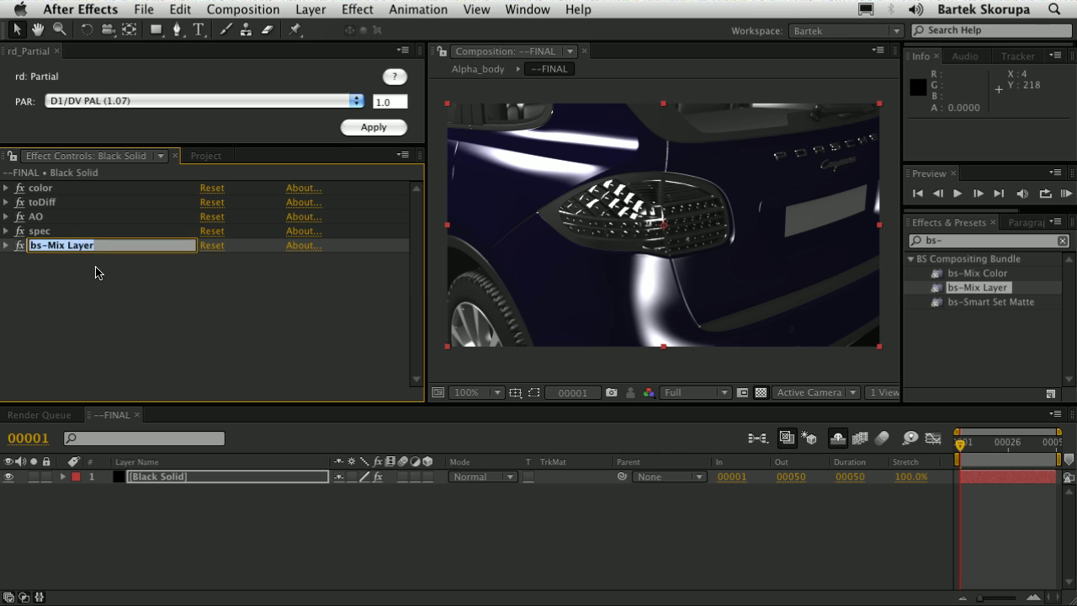
type("CC")
key("Return")
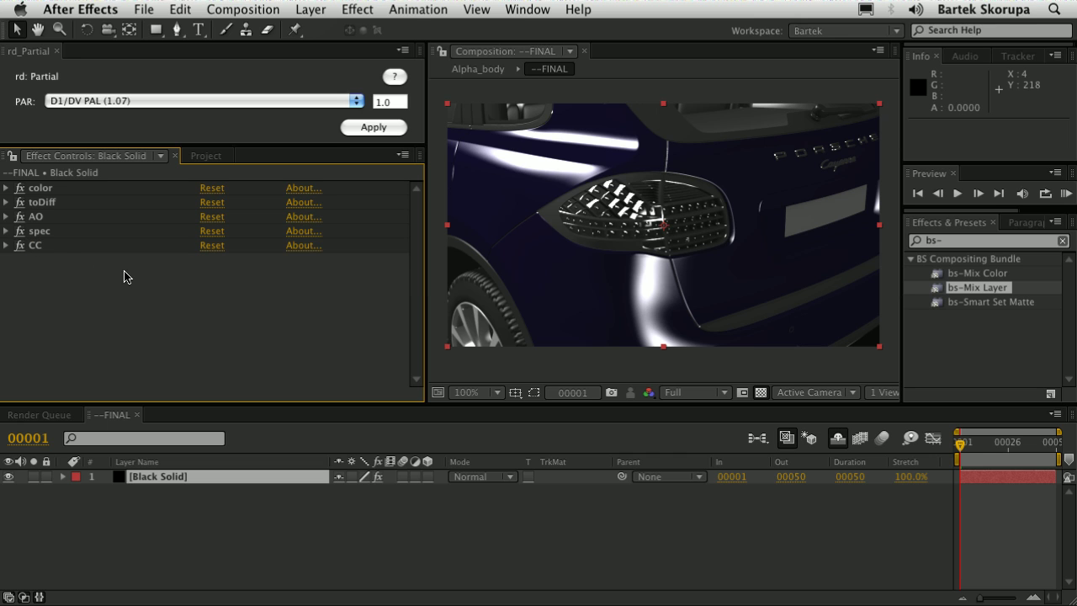
left_click(7, 231)
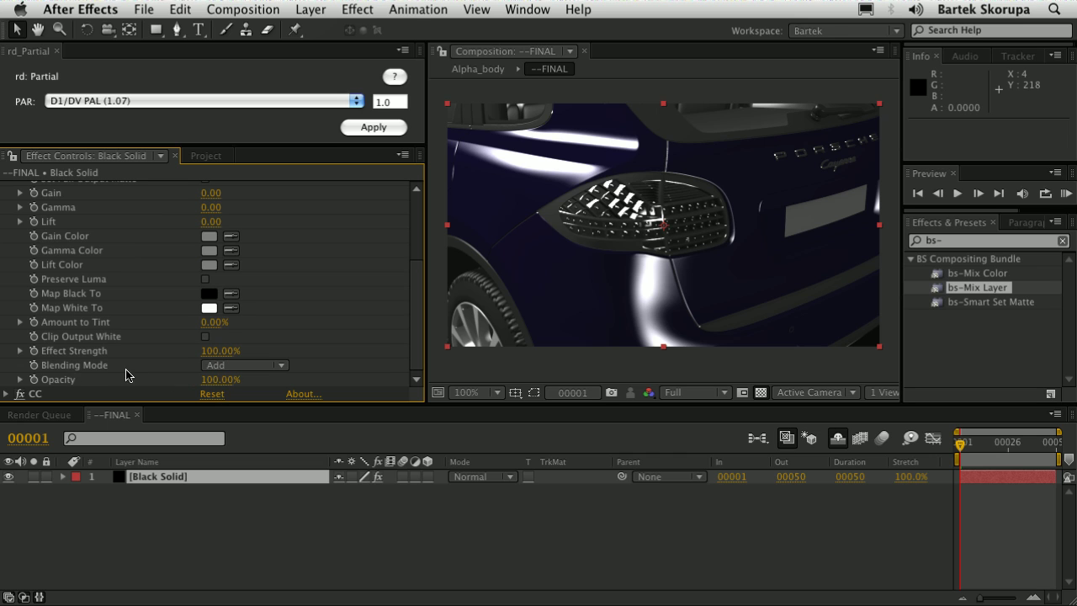
left_click_drag(219, 380, 184, 383)
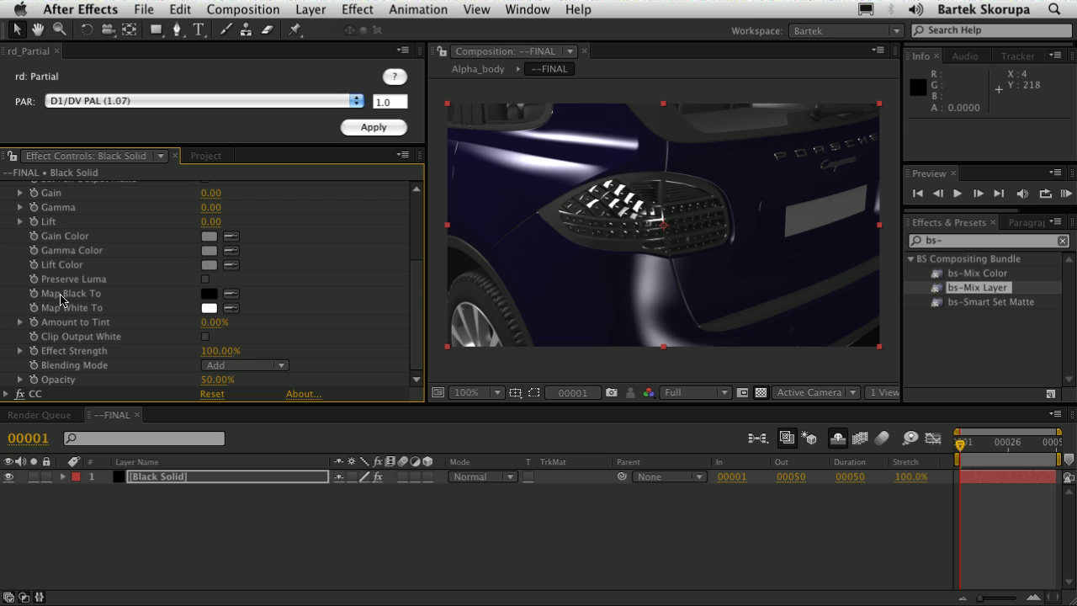
Apply bs-Smart Set Matte to the Black Solid using Alpha_body as the matte source.
key("super+grave")
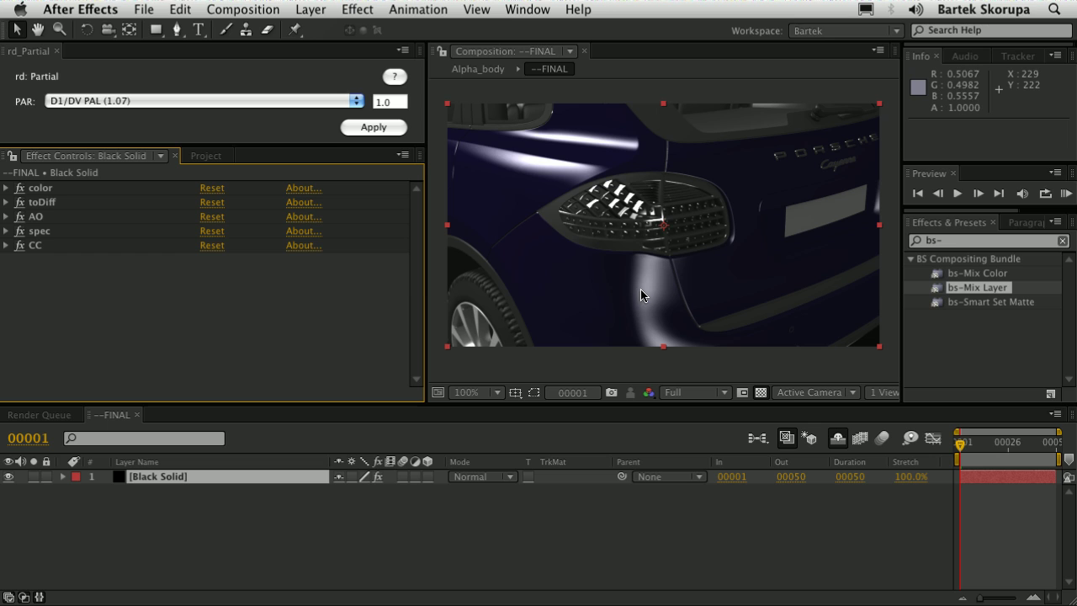
left_click_drag(966, 303, 722, 269)
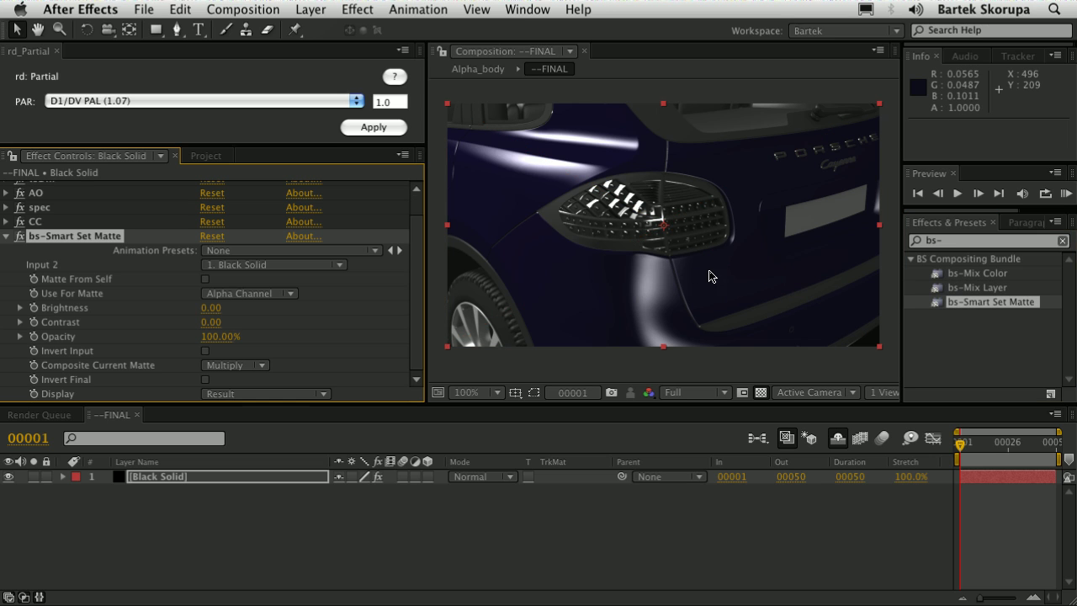
left_click(274, 264)
left_click(273, 365)
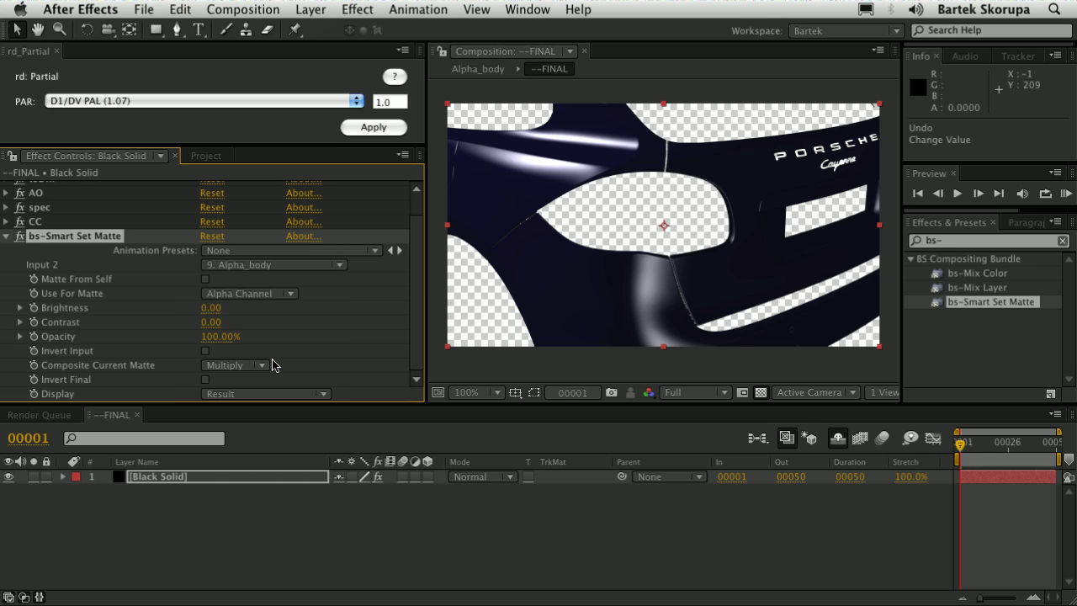
left_click(6, 235)
Add another bs-Mix Layer with Input 2 set to base_reflect.
left_click_drag(967, 290, 690, 246)
left_click(296, 218)
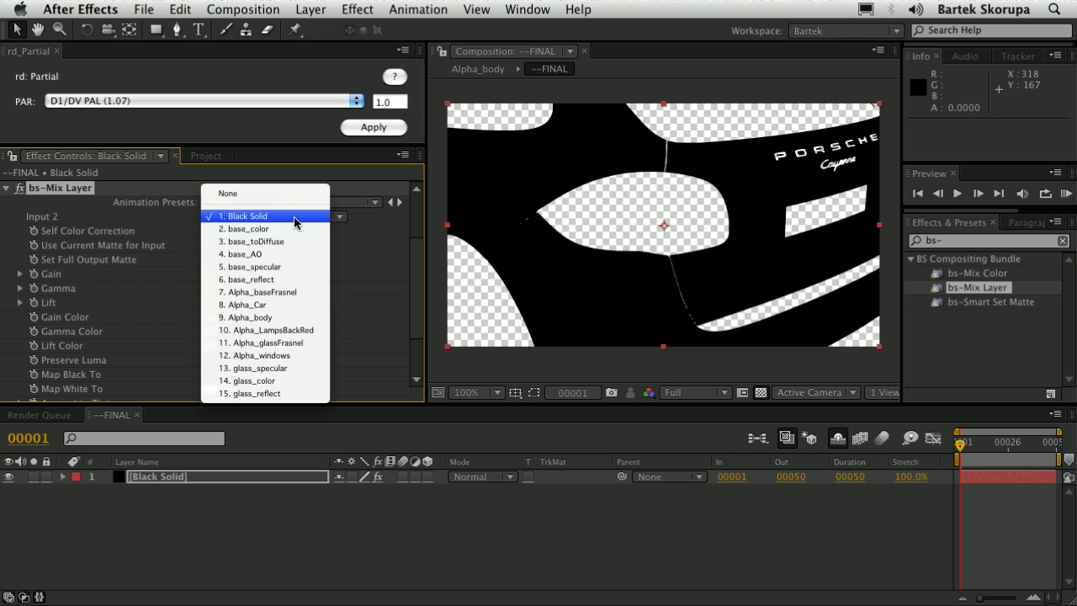
left_click(284, 282)
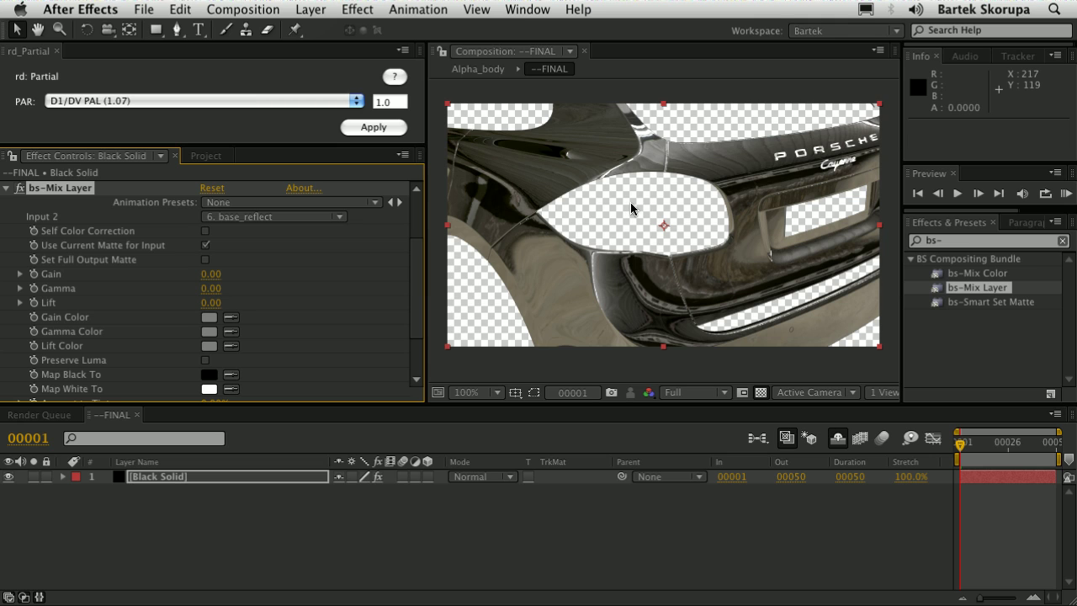
Check the viewer in RGB Straight and back to RGB, then enable Set Full Output Matte.
left_click(649, 392)
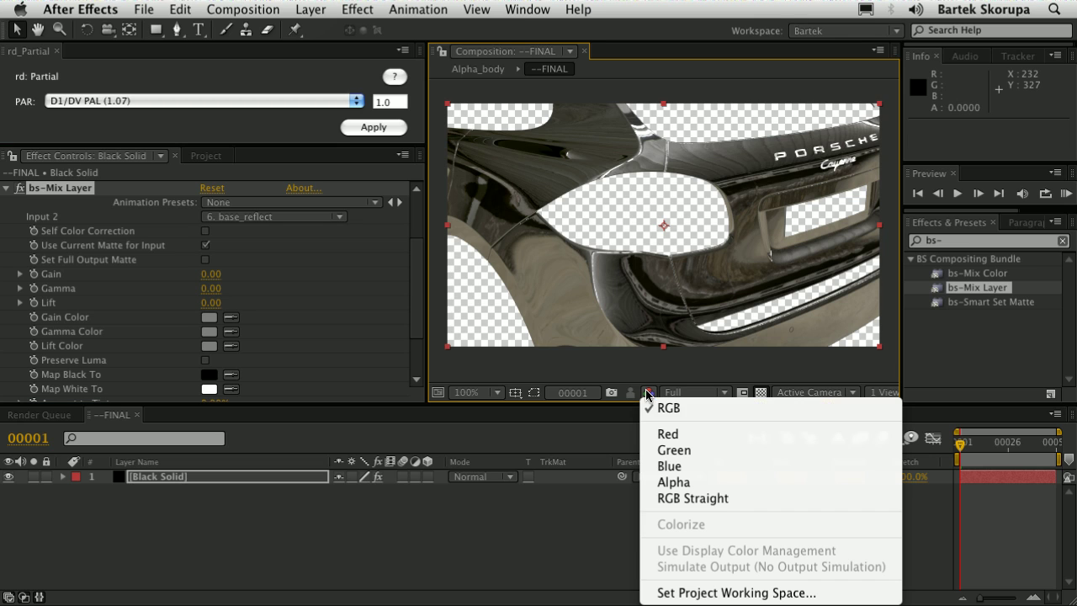
left_click(703, 499)
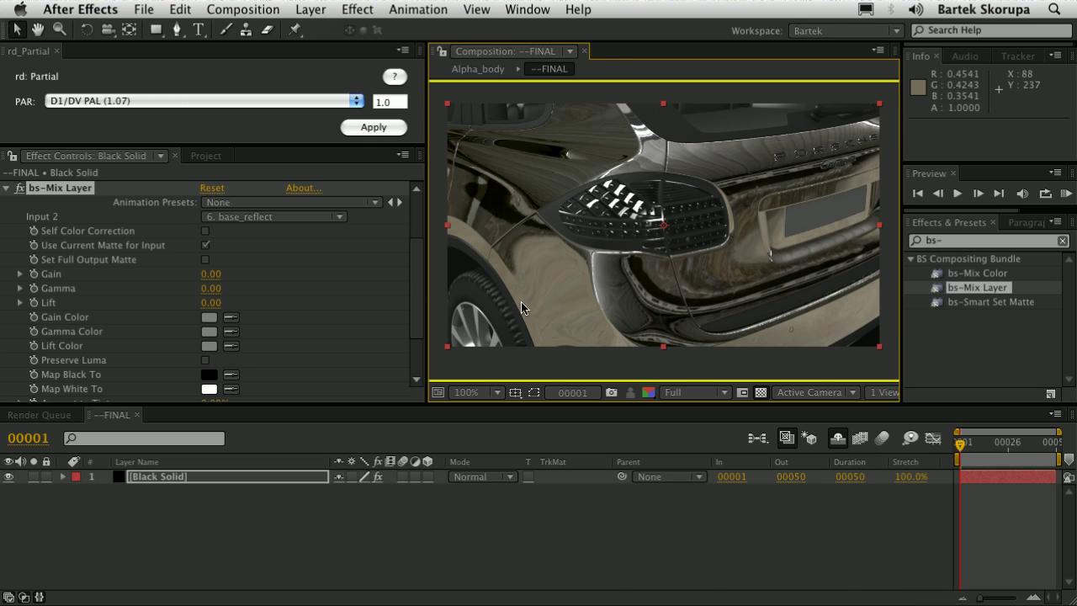
left_click(652, 395)
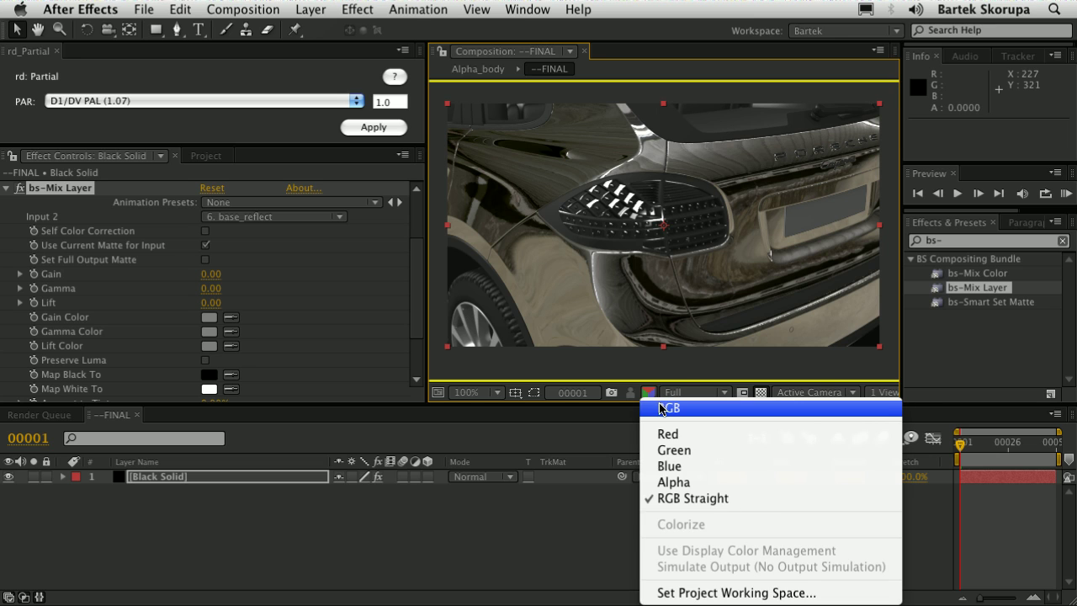
left_click(669, 408)
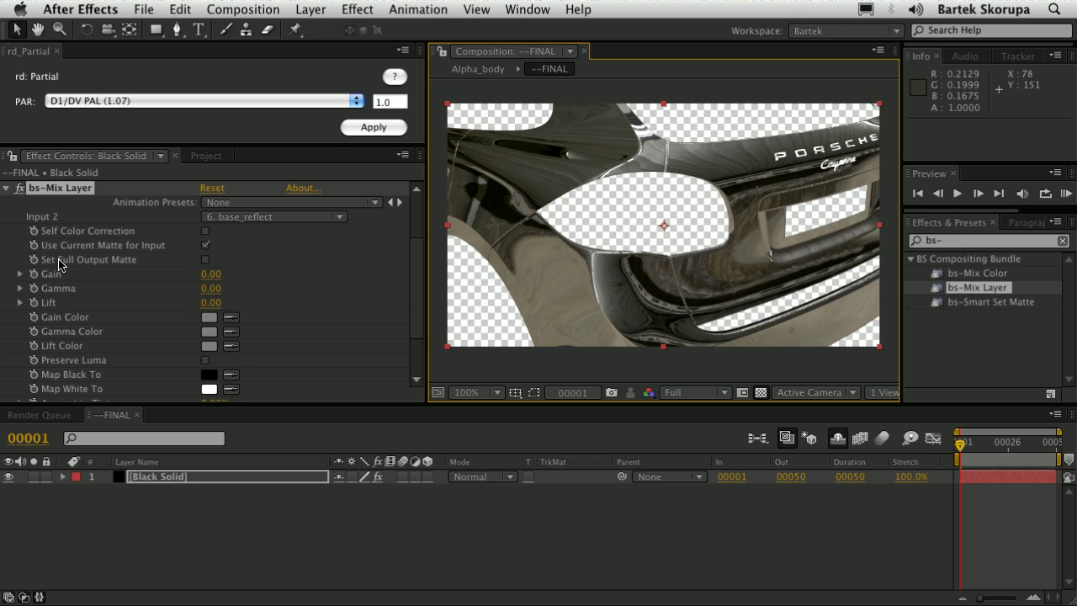
left_click(206, 260)
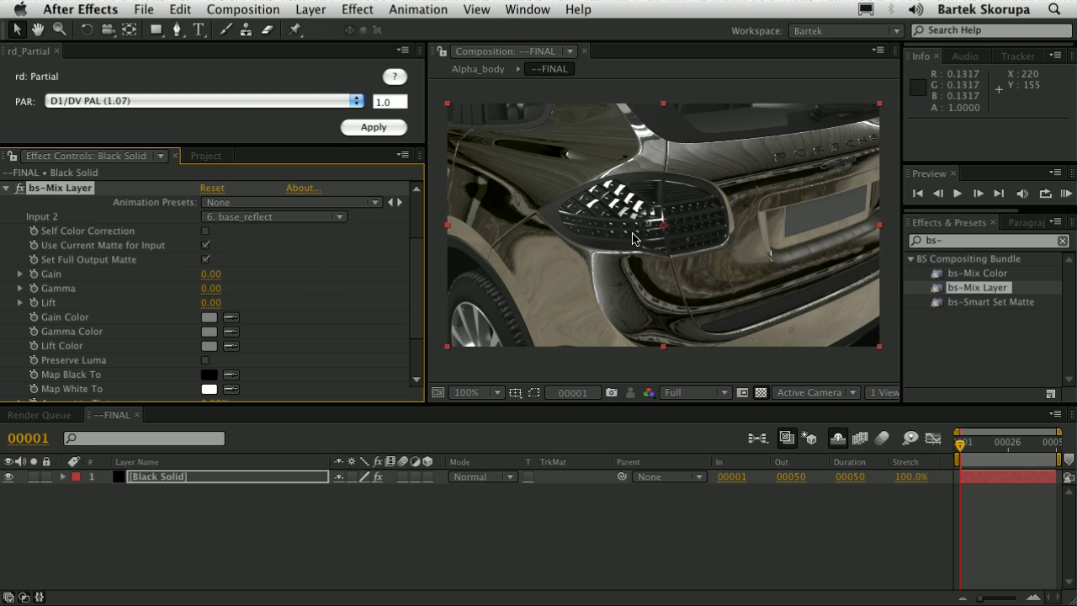
Rename the new Mix Layer effect to 'reflect'.
key("Return")
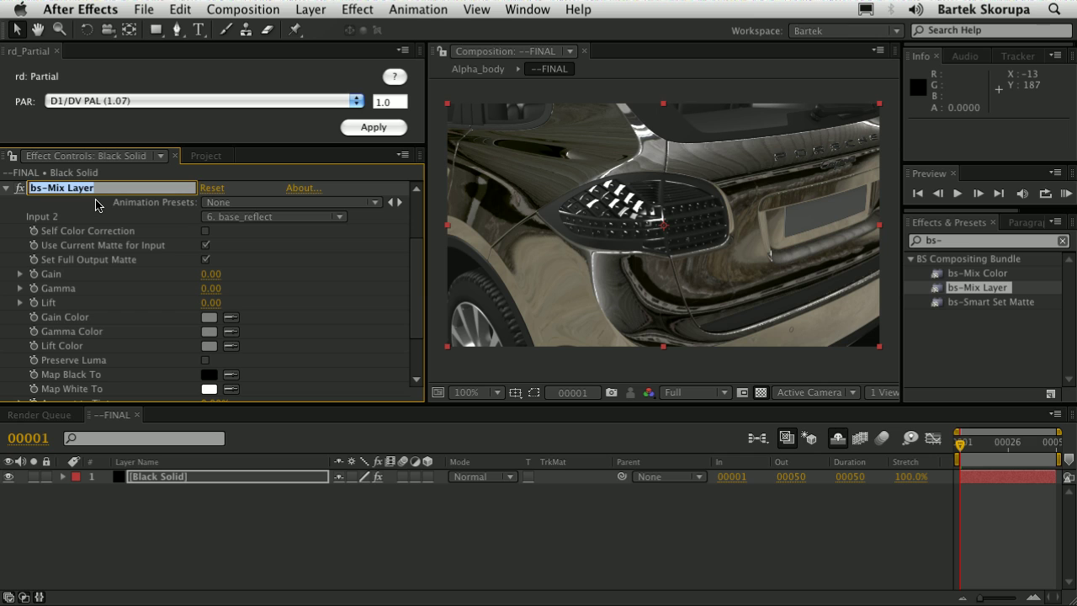
type("rd")
type("flect")
key("Return")
Blend the reflect pass with Add, using an olive gain colour, 26% Amount to Tint and 71% opacity.
scroll(182, 238, "down", 5)
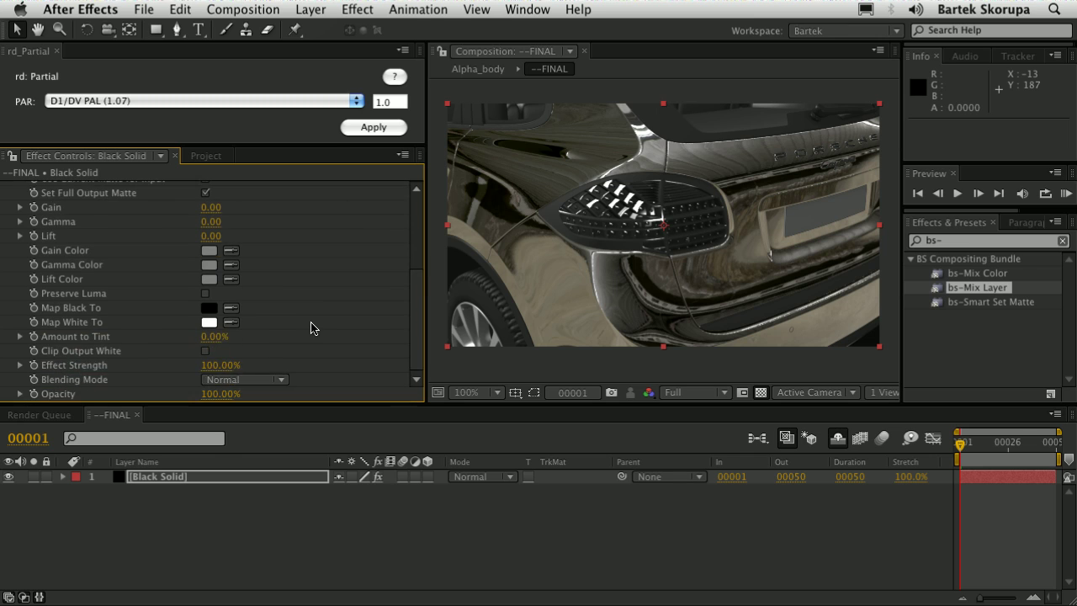
left_click(263, 378)
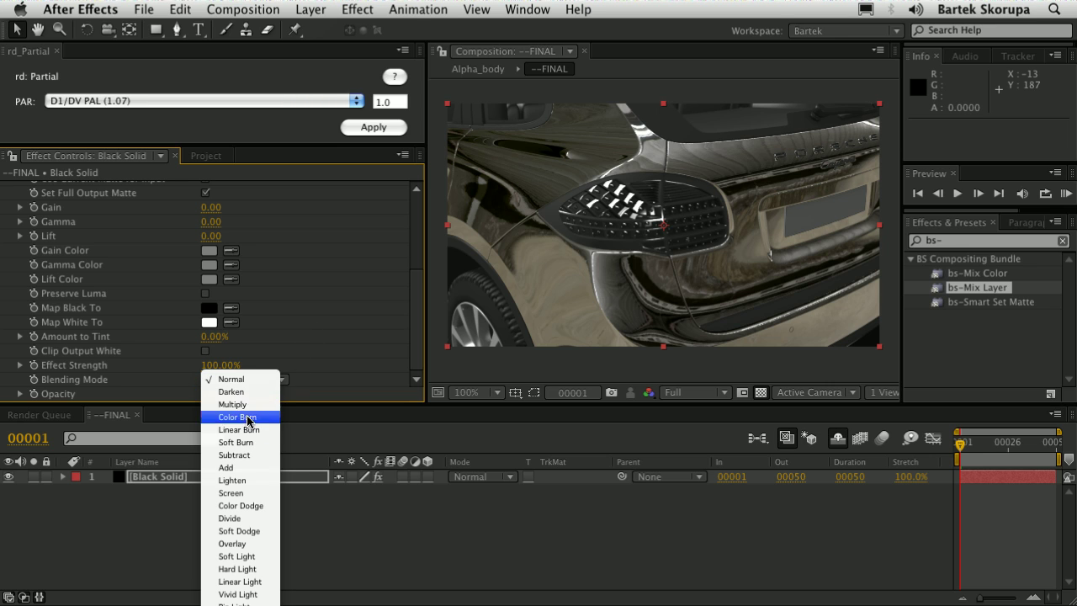
left_click(240, 467)
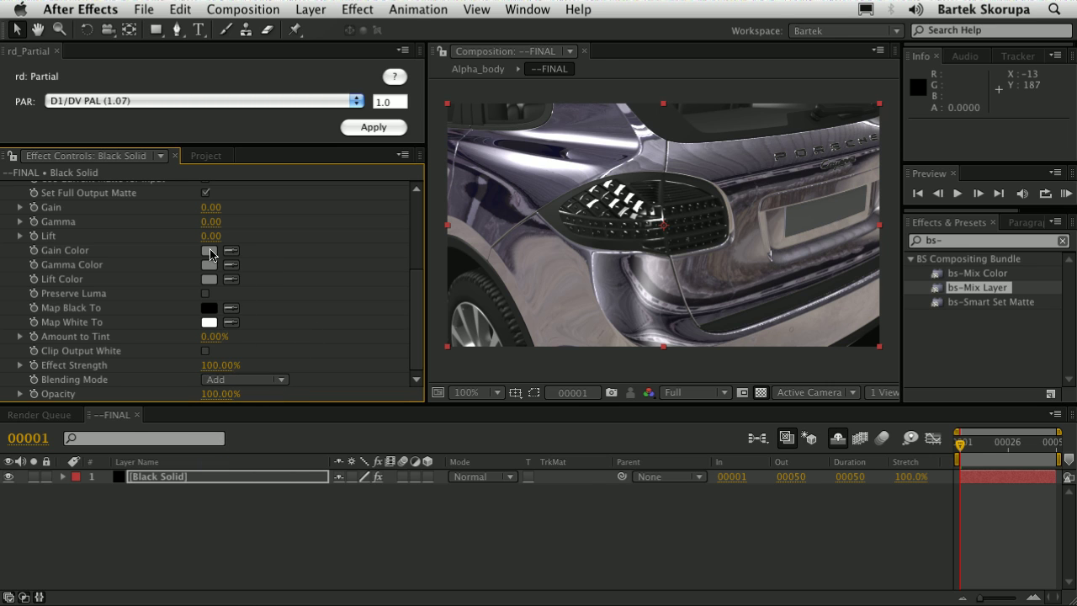
left_click(209, 250)
left_click_drag(193, 403, 199, 428)
key("Return")
left_click_drag(217, 340, 231, 334)
left_click_drag(199, 395, 191, 396)
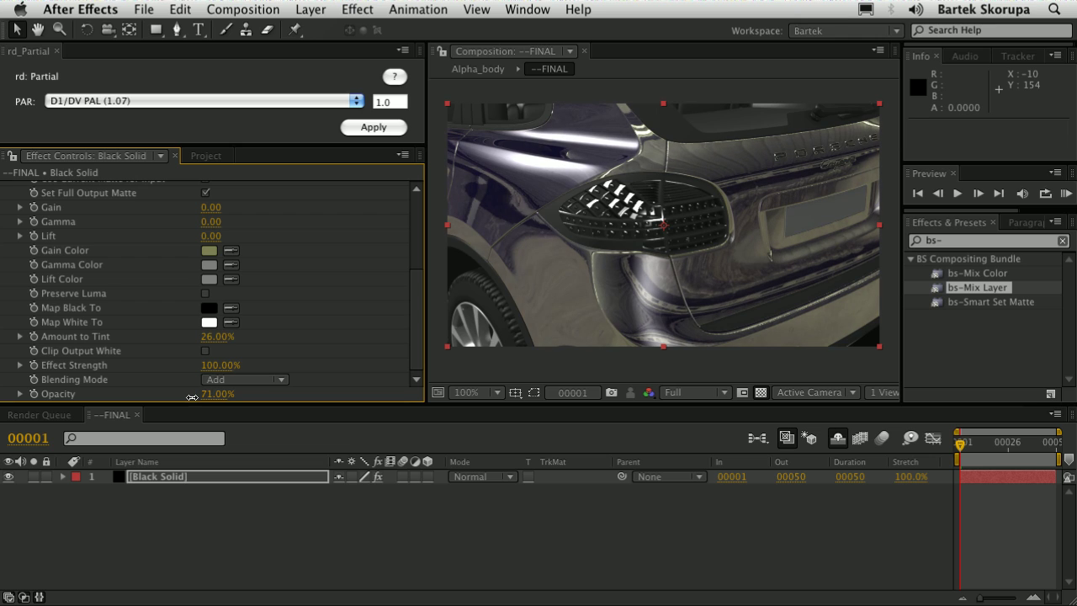
scroll(252, 337, "up", 3)
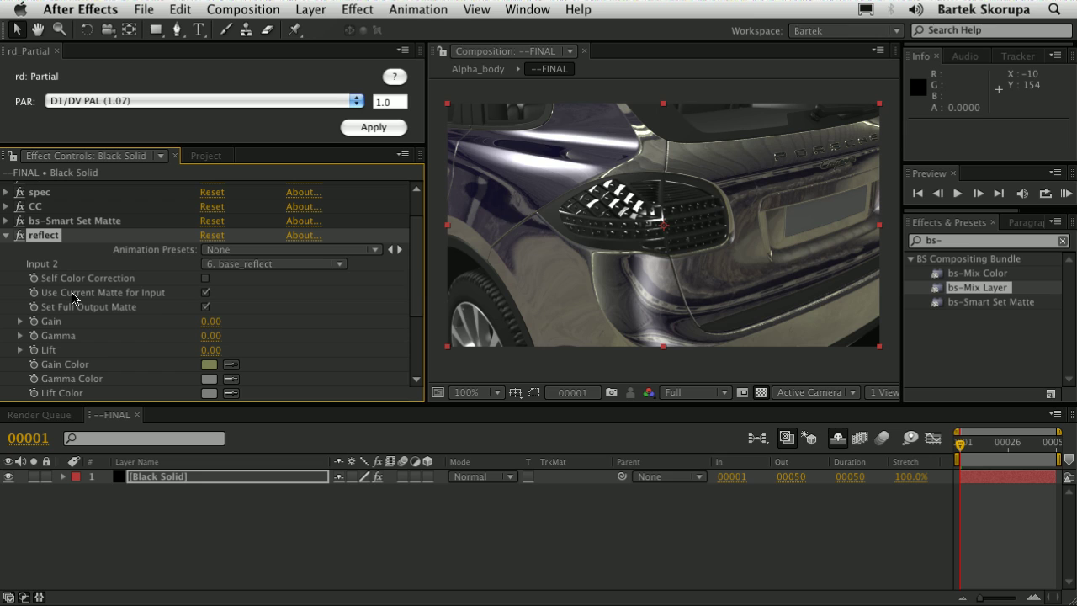
Keep Use Current Matte for Input on for the reflect pass and bring up its Blending Mode choices.
left_click(204, 293)
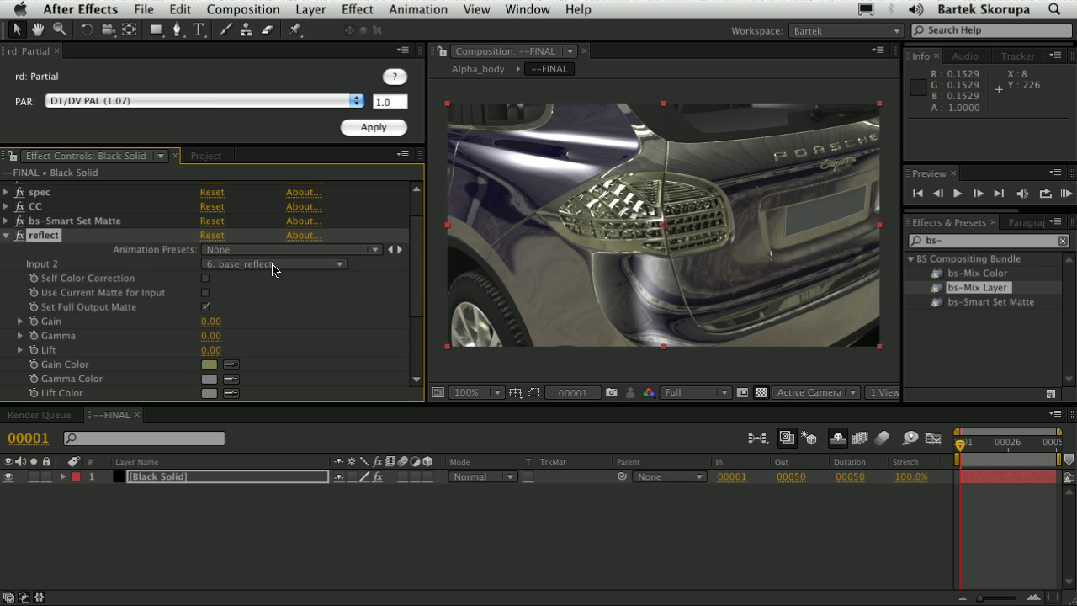
left_click(204, 292)
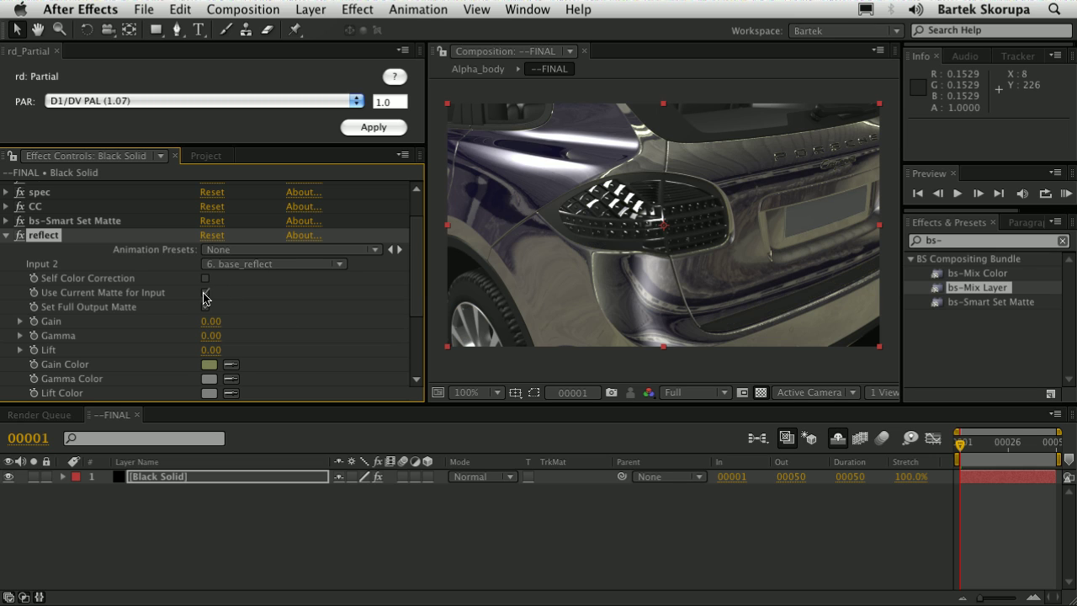
left_click(205, 306)
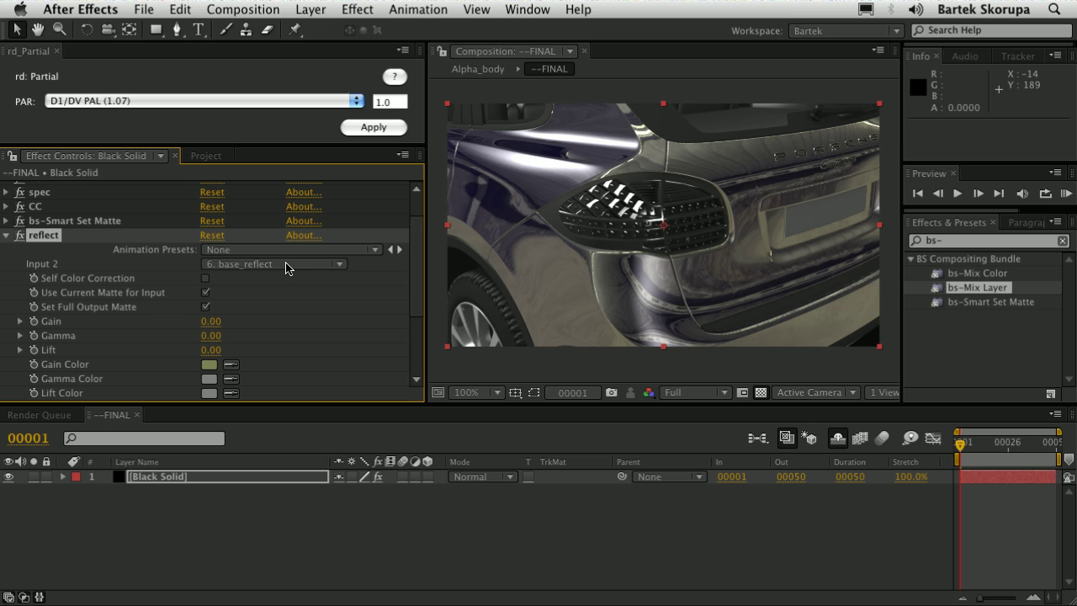
scroll(287, 286, "down", 5)
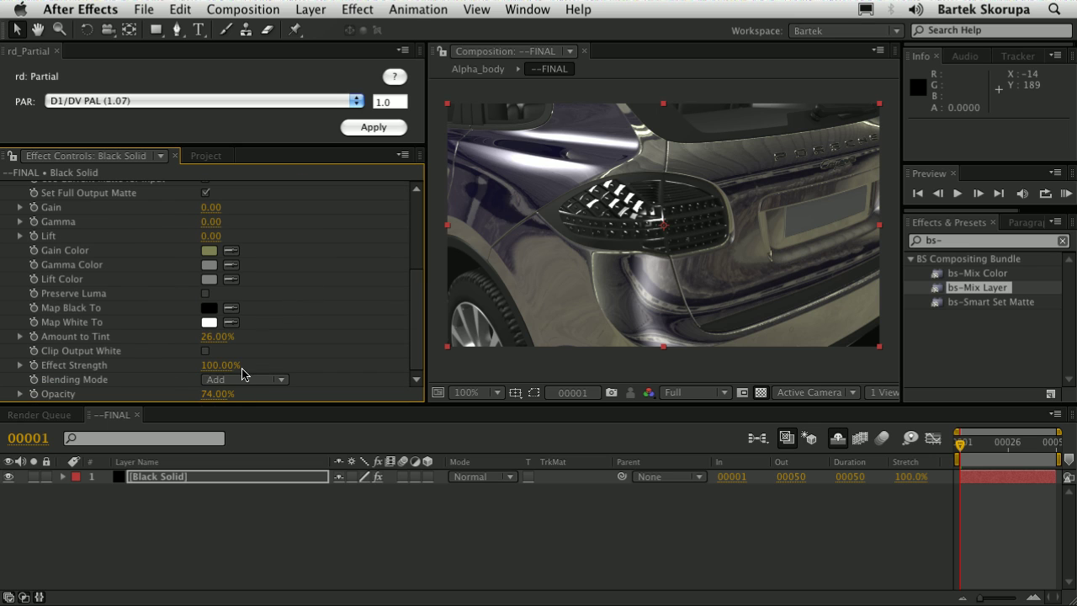
left_click(252, 384)
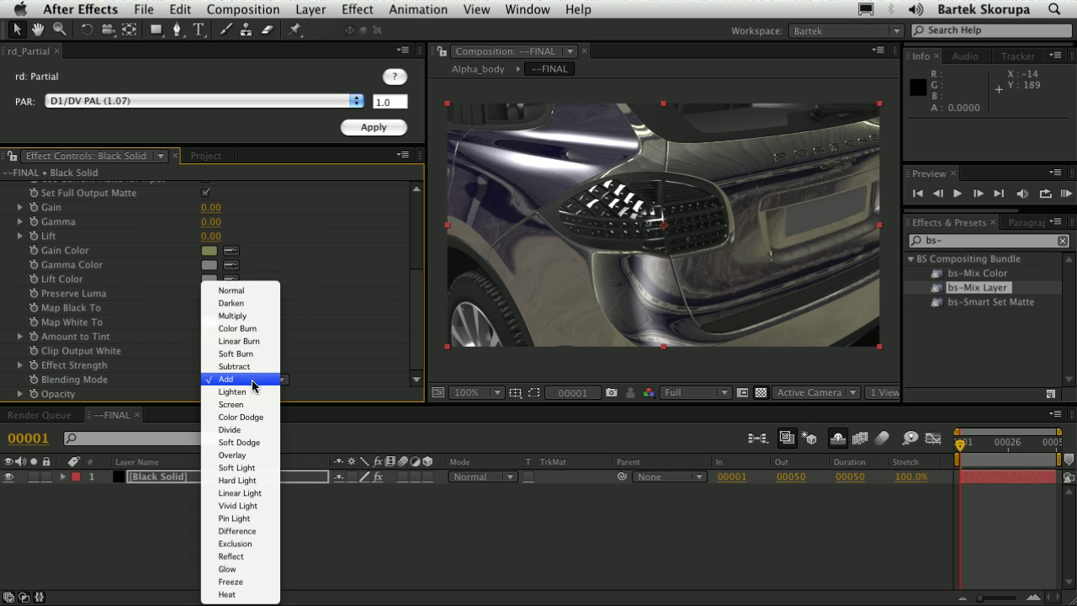